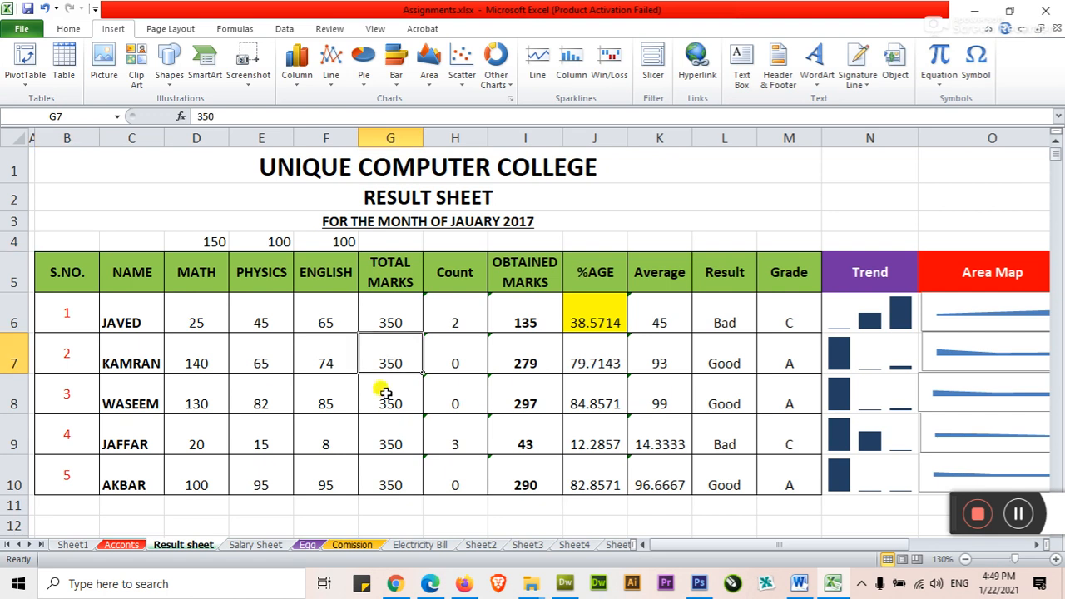
pyautogui.click(385, 394)
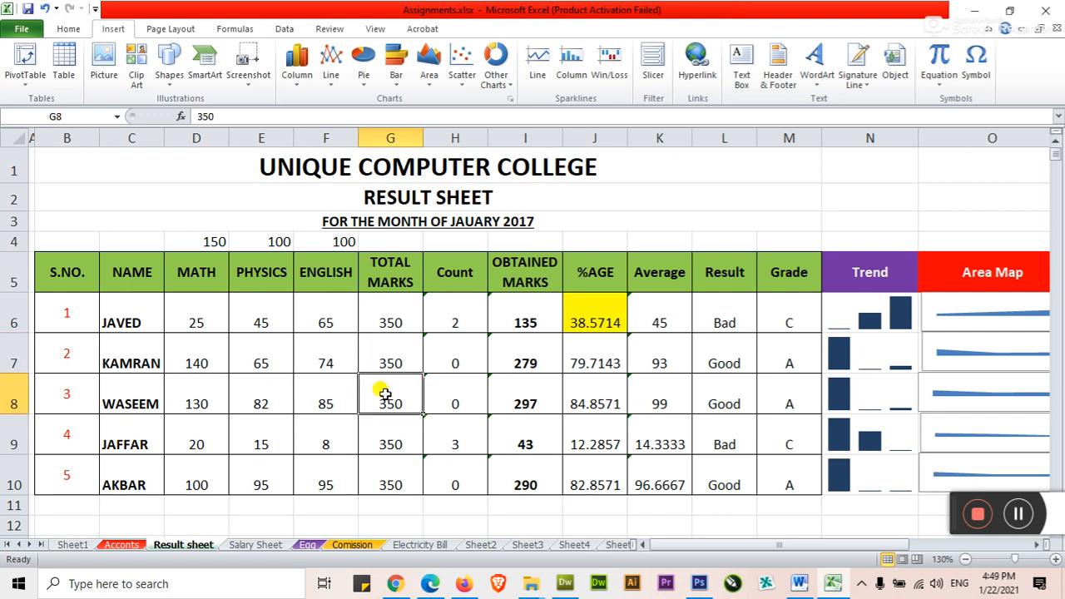
pyautogui.keyDown('ctrl'); pyautogui.scroll(-2, 385, 395); pyautogui.keyUp('ctrl')
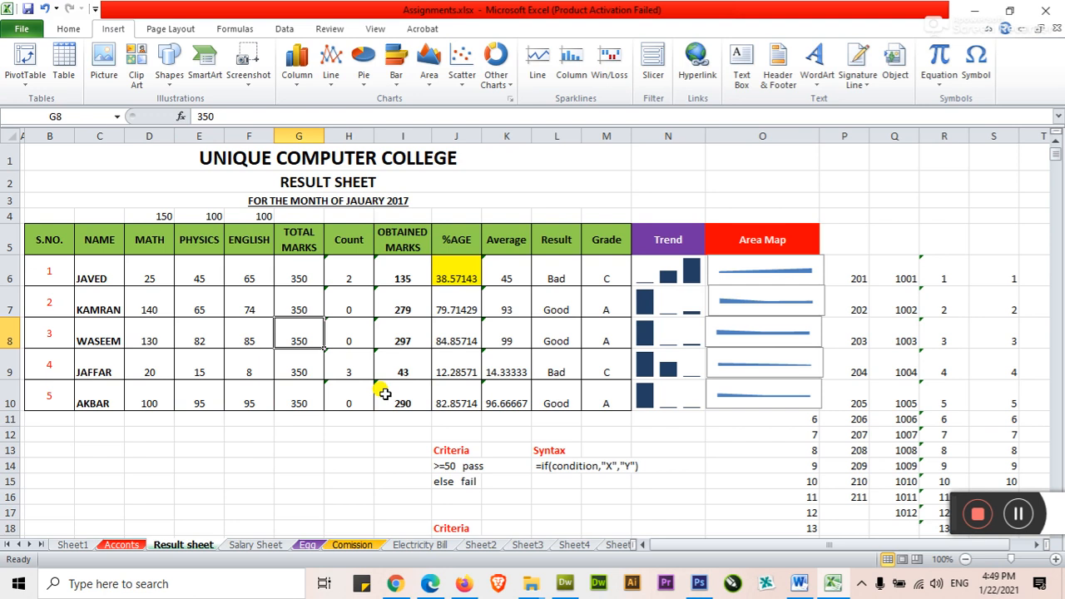
pyautogui.click(316, 482)
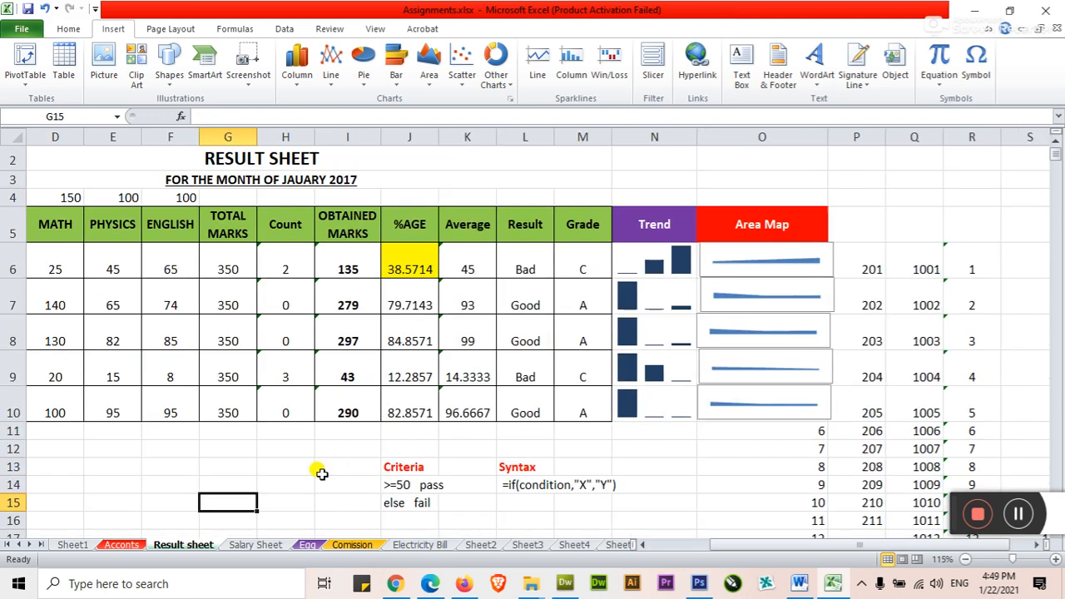
pyautogui.keyDown('ctrl'); pyautogui.scroll(1, 314, 468); pyautogui.keyUp('ctrl')
pyautogui.click(642, 545)
pyautogui.click(265, 441)
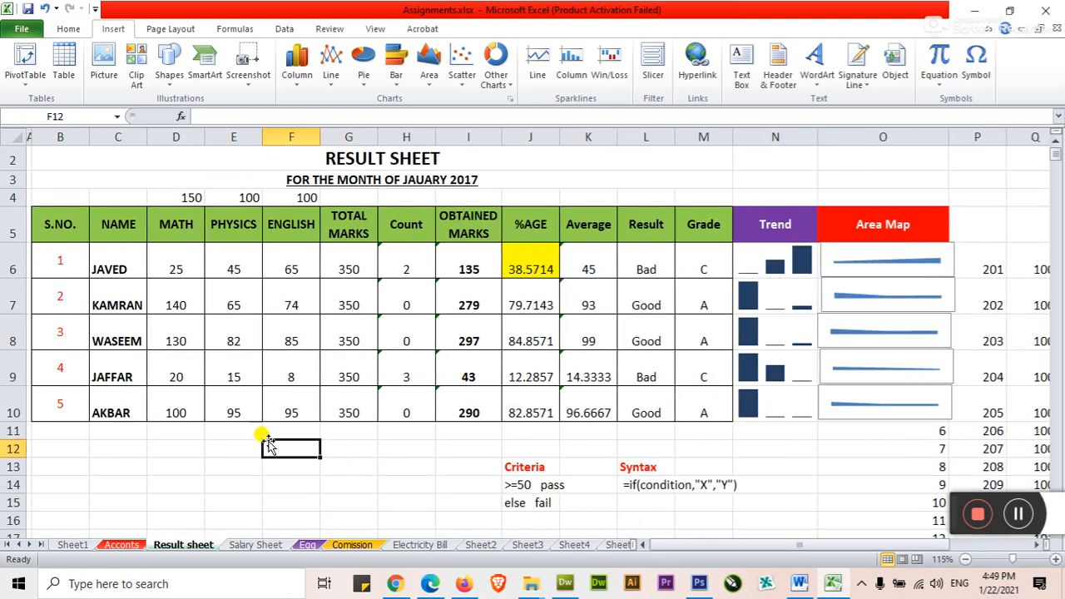
pyautogui.click(393, 447)
pyautogui.click(273, 484)
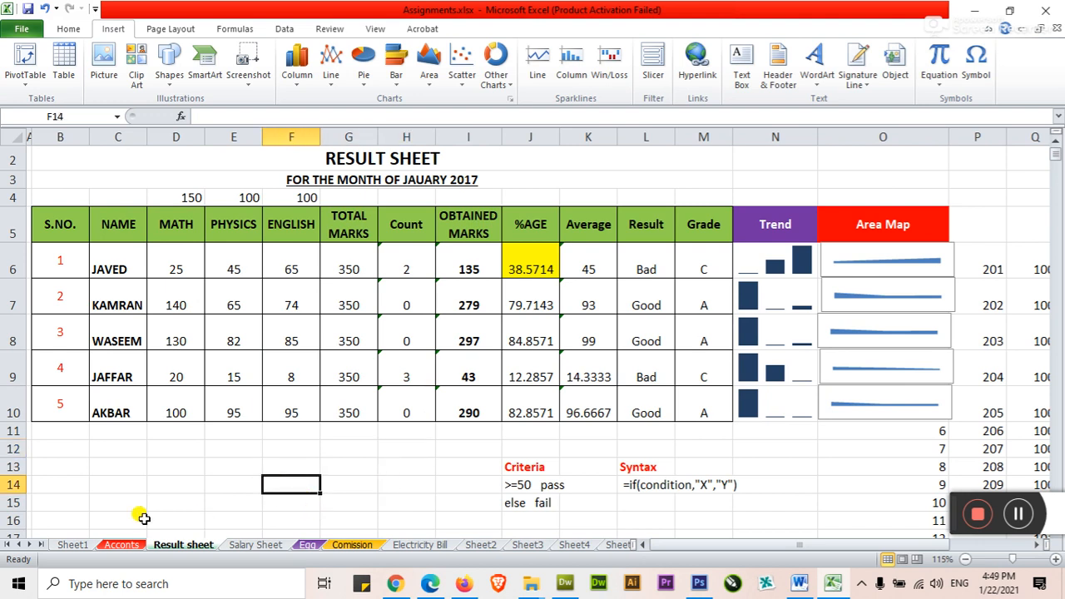
pyautogui.click(216, 485)
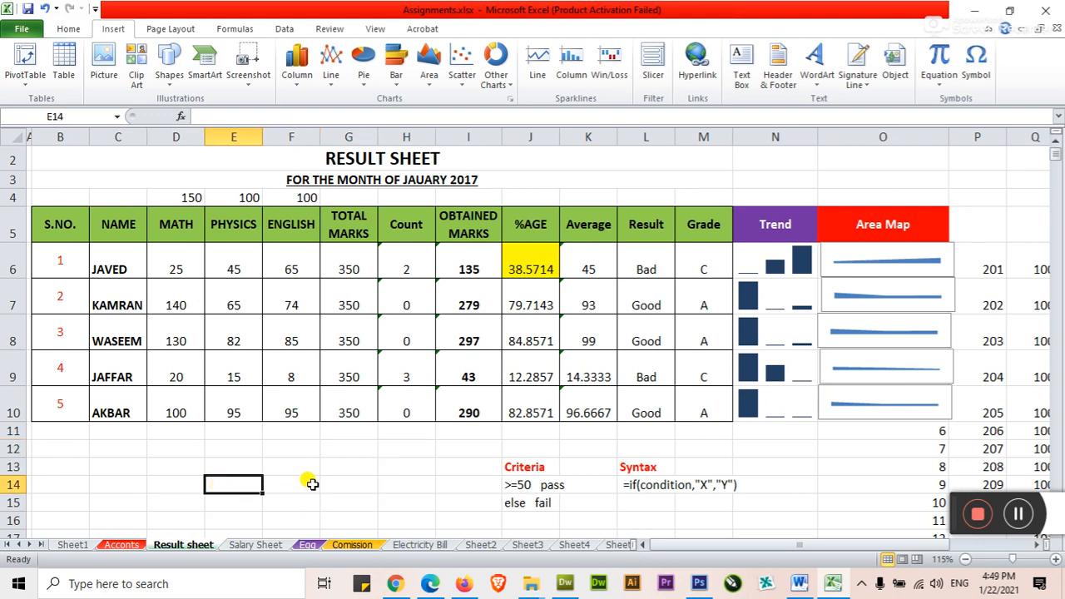
# Step: Set the range I12:N22 with the criteria and syntax notes as the print area of the Result sheet
pyautogui.scroll(-2, 310, 485)
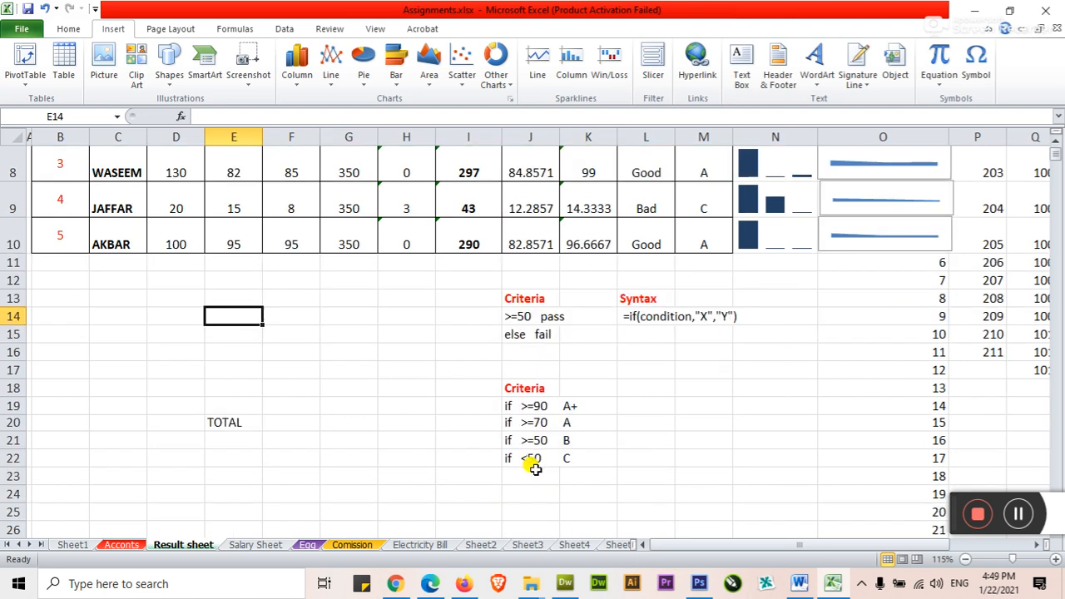
pyautogui.click(478, 280)
pyautogui.moveTo(479, 280); pyautogui.dragTo(755, 459)
pyautogui.click(703, 476)
pyautogui.moveTo(470, 283); pyautogui.dragTo(757, 466)
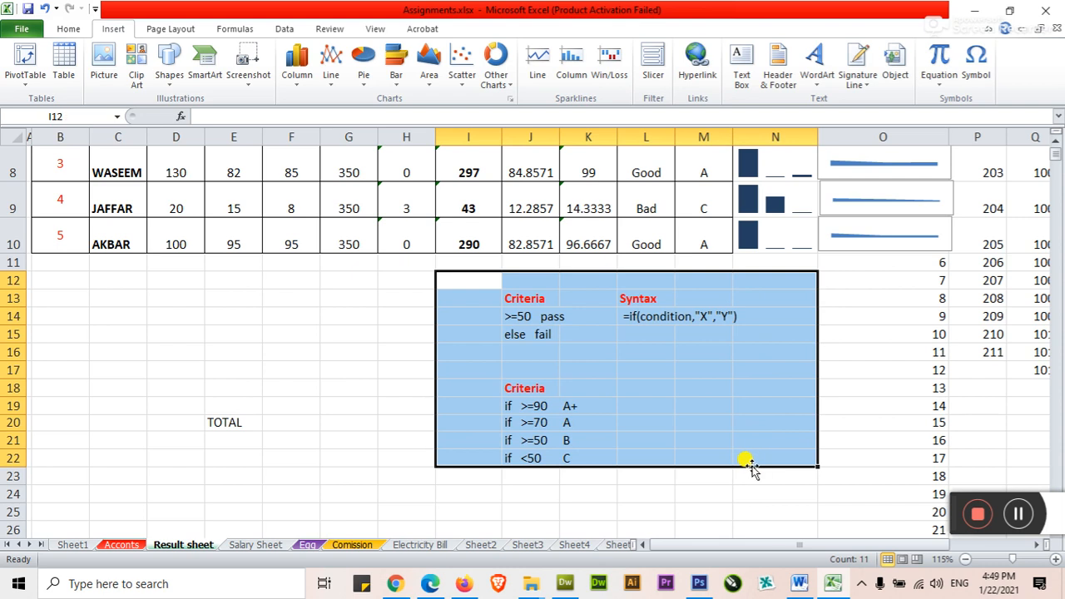
pyautogui.click(183, 29)
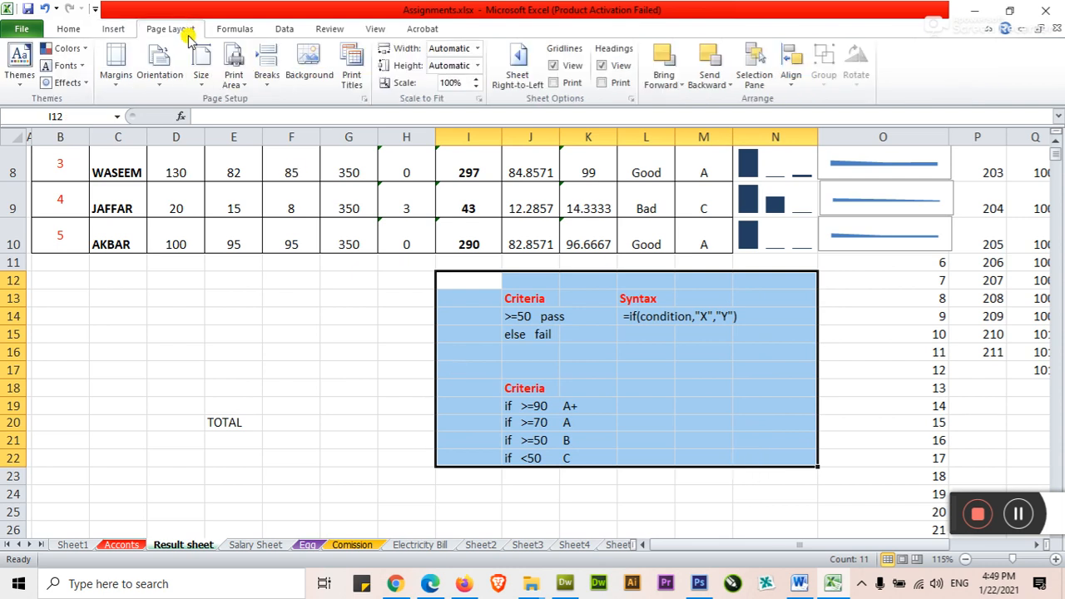
pyautogui.click(234, 79)
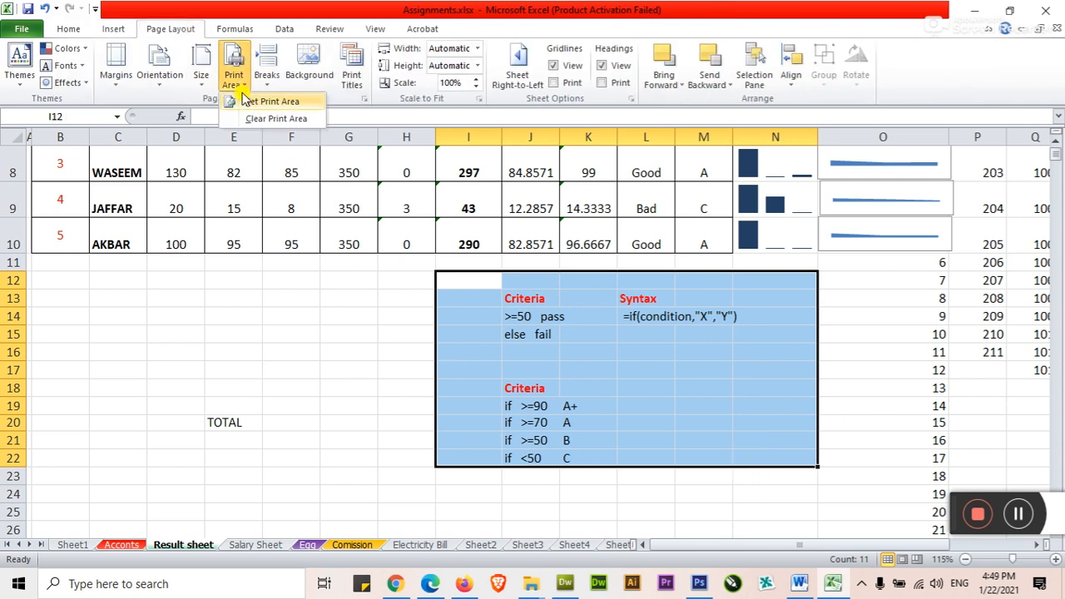
pyautogui.click(258, 102)
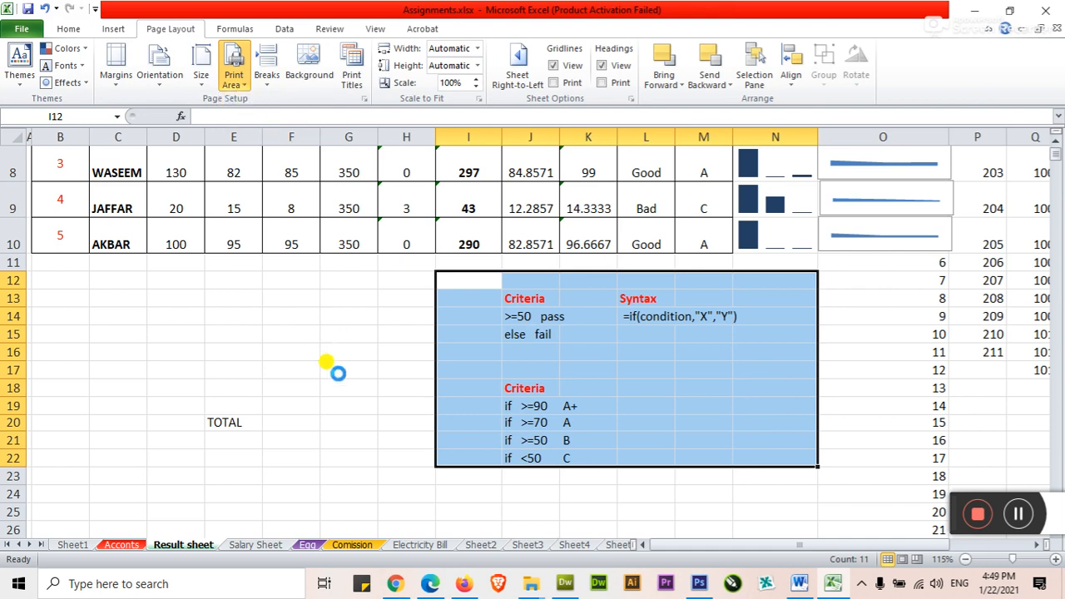
pyautogui.click(337, 373)
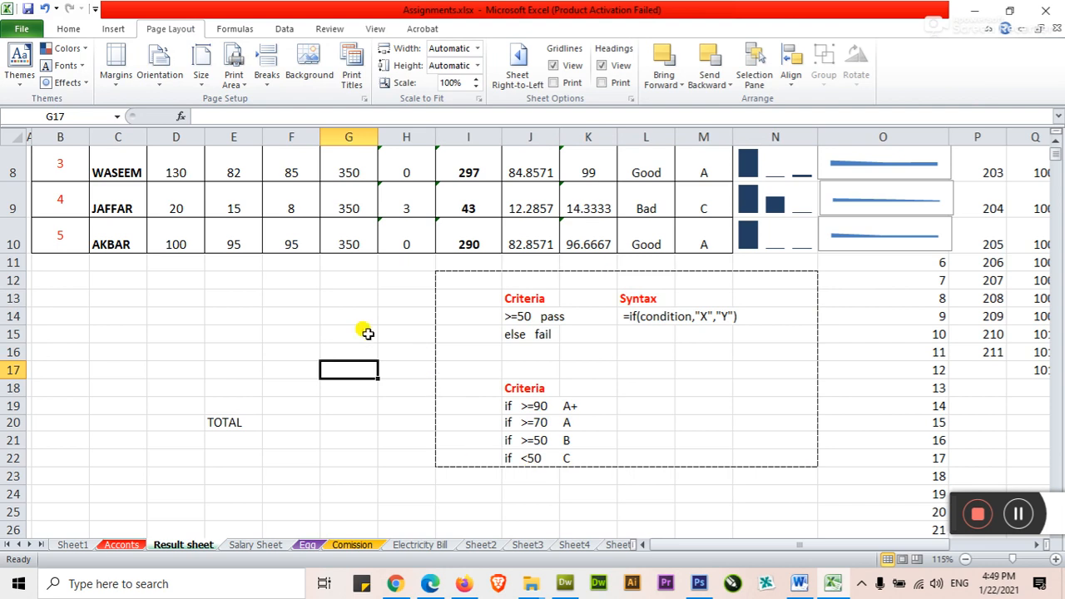
pyautogui.click(326, 332)
pyautogui.click(291, 333)
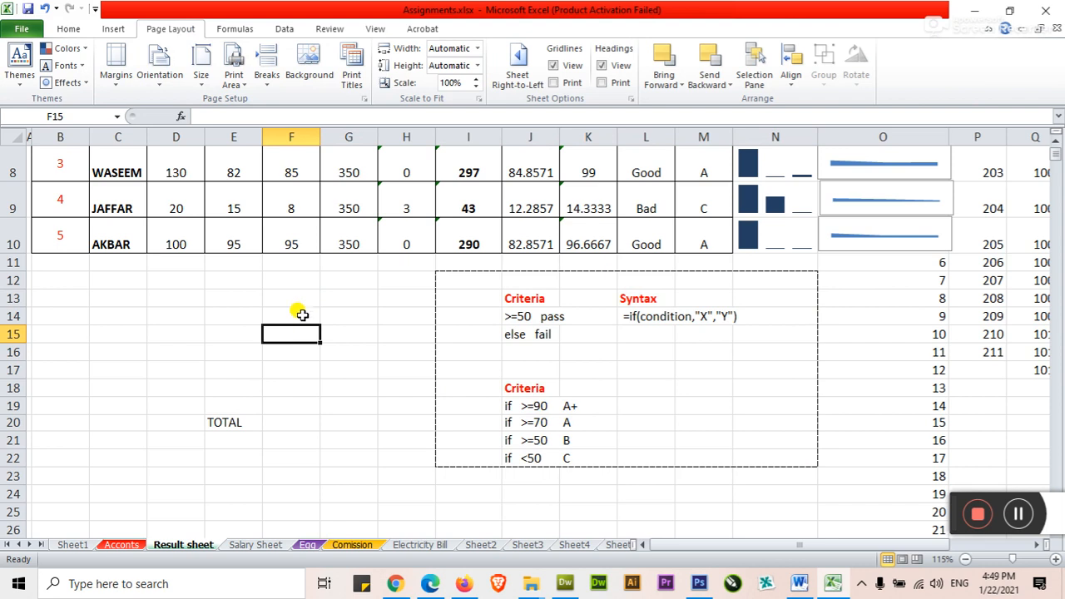
# Step: Check the print preview of the criteria range and the list of available printers, and return to the worksheet
pyautogui.click(22, 30)
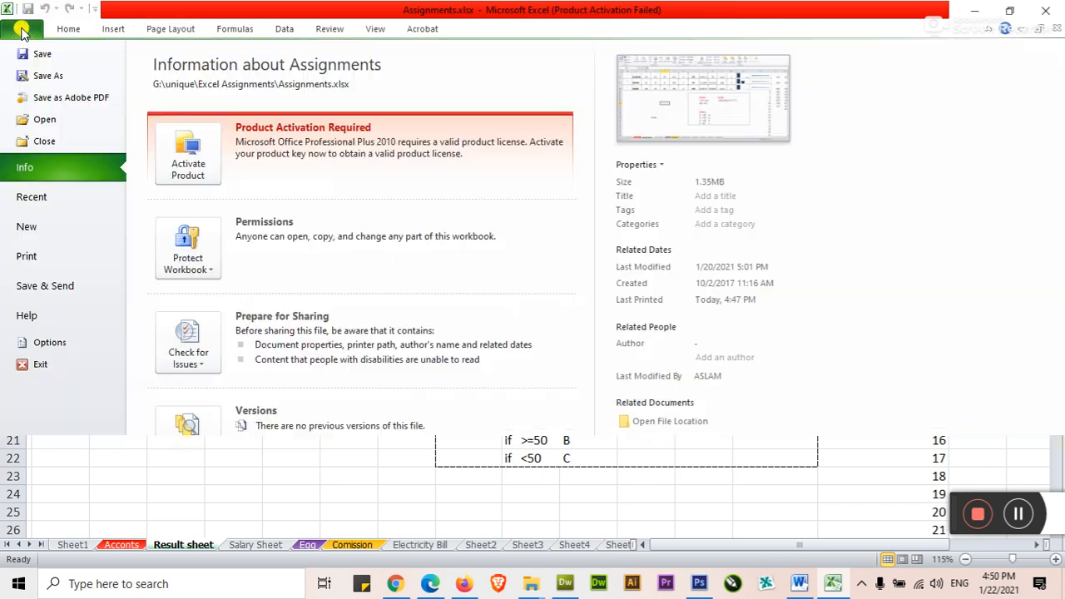
pyautogui.click(41, 258)
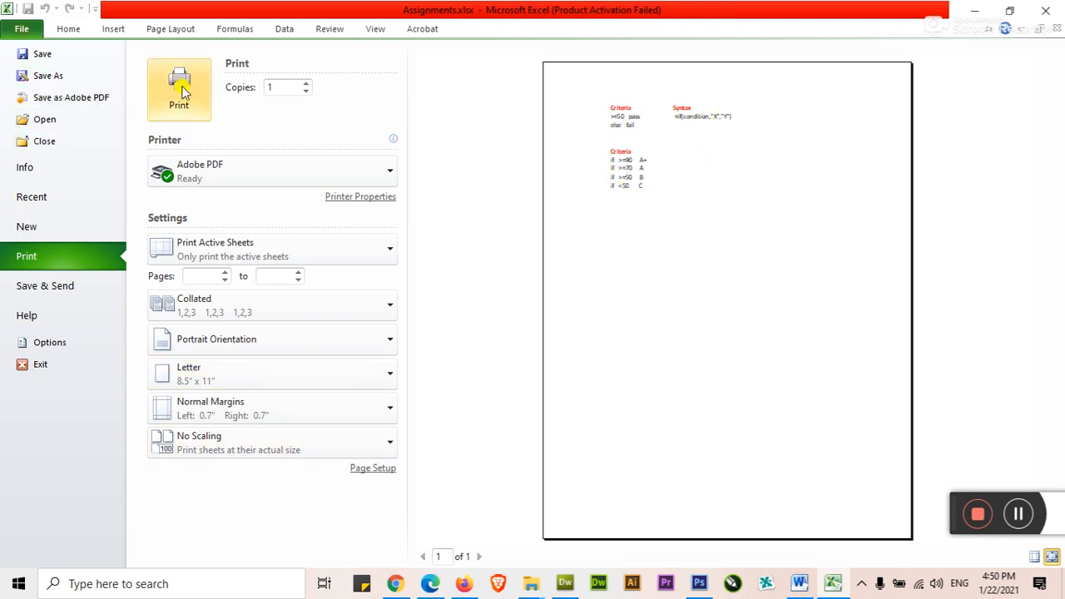
pyautogui.click(167, 172)
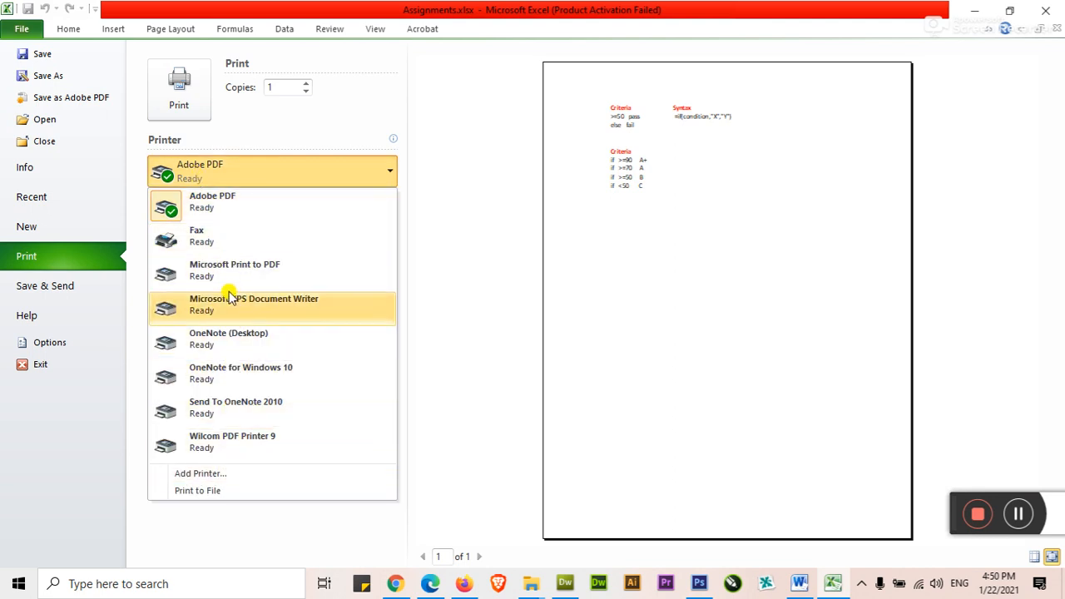
pyautogui.click(433, 170)
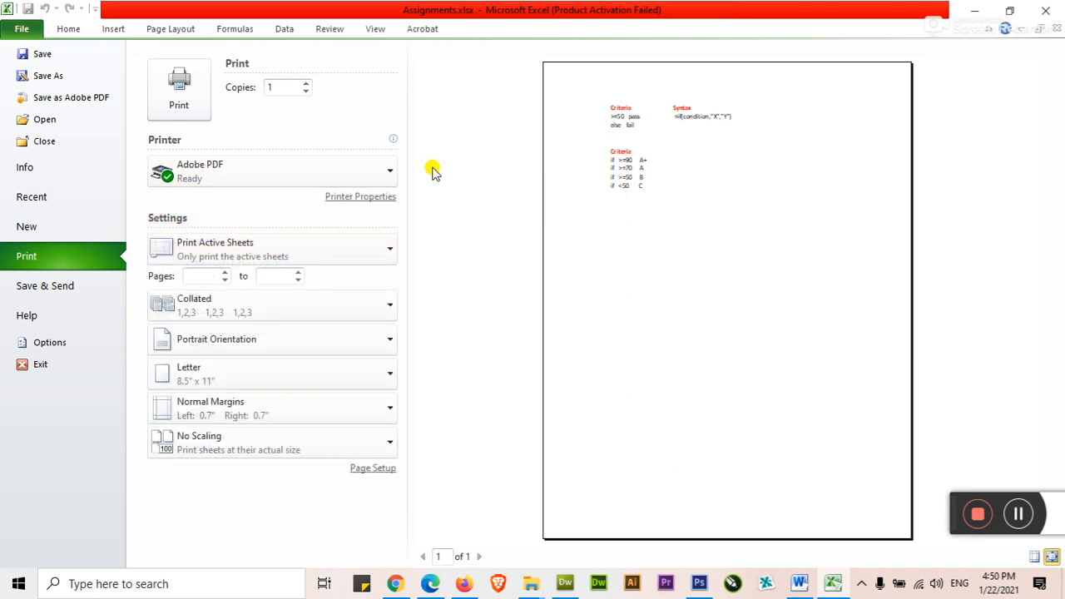
pyautogui.press('Escape')
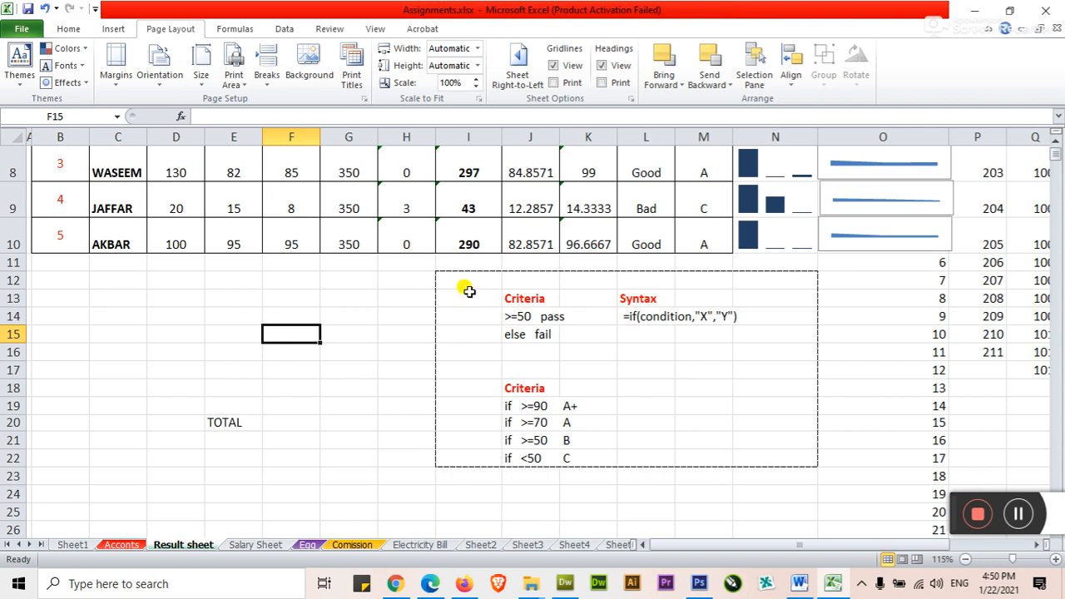
# Step: Clear the print area around the criteria notes on the Result sheet
pyautogui.click(697, 403)
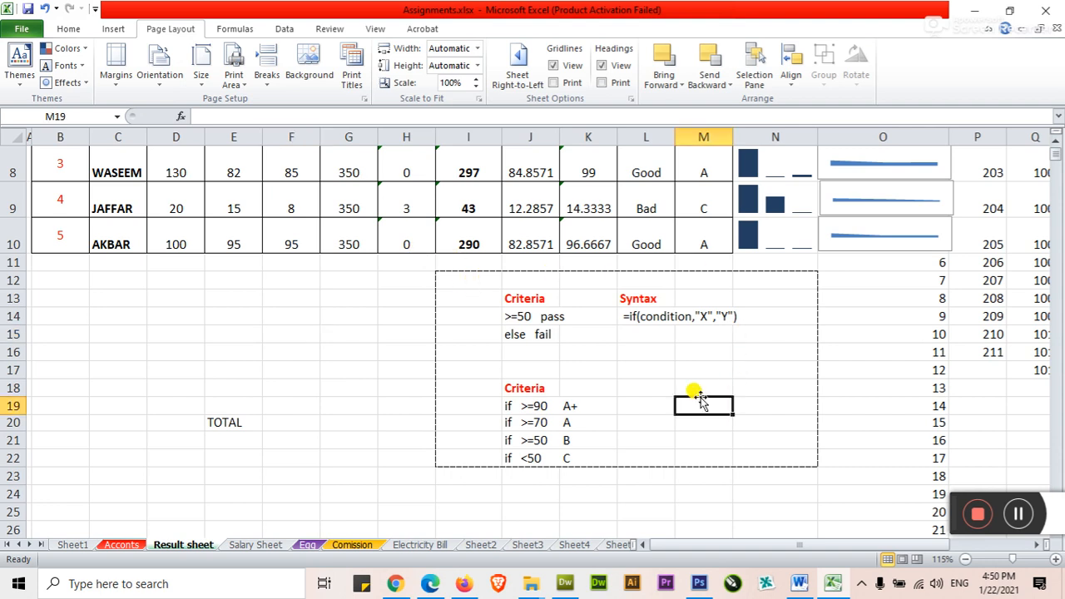
pyautogui.click(468, 284)
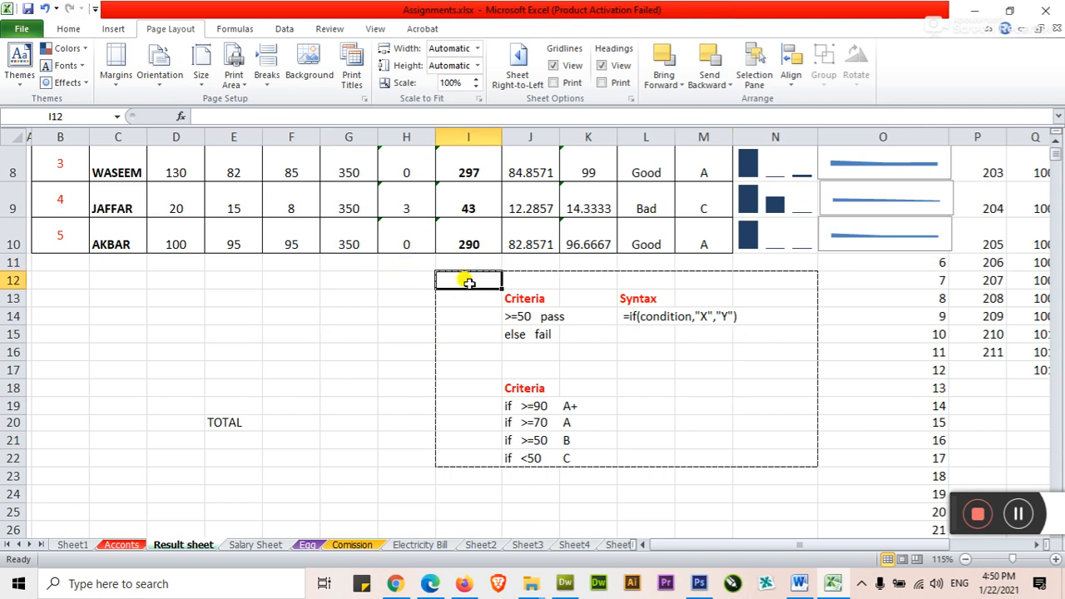
pyautogui.click(237, 87)
pyautogui.click(250, 118)
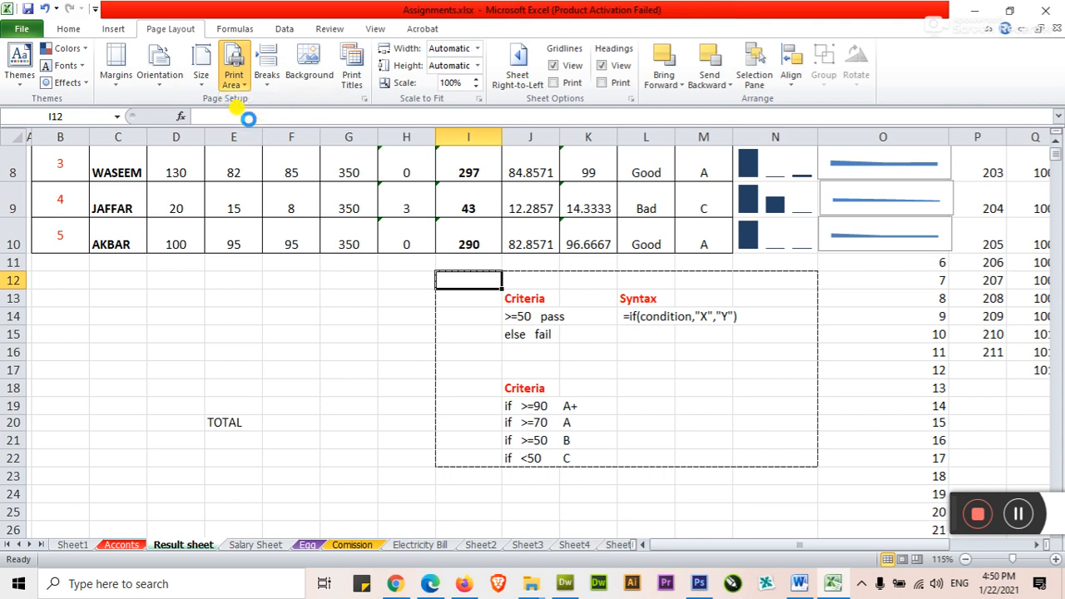
pyautogui.click(304, 338)
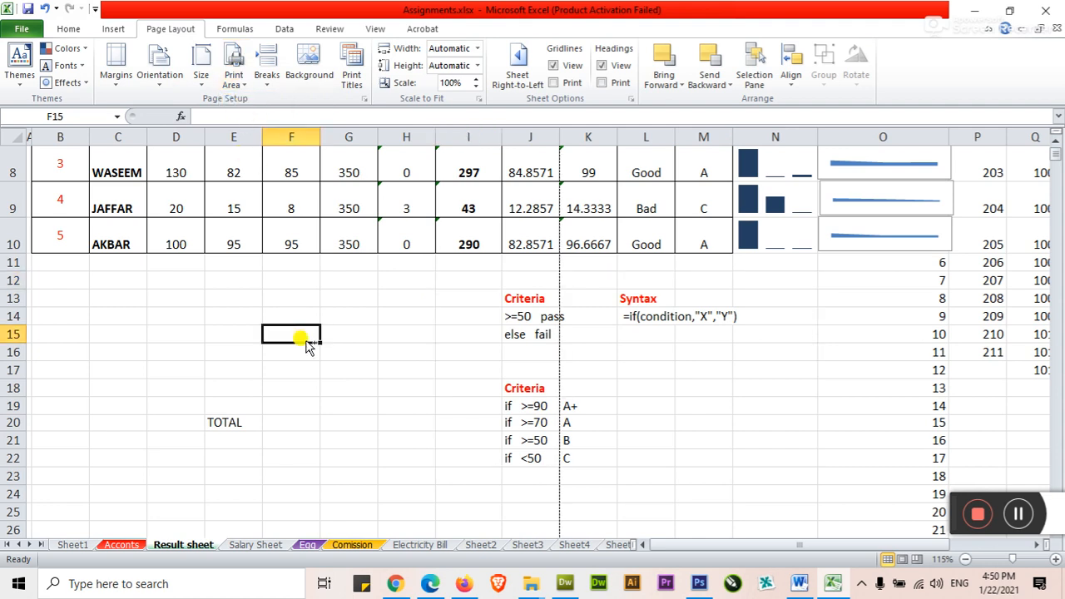
pyautogui.keyDown('ctrl'); pyautogui.scroll(-4, 305, 343); pyautogui.keyUp('ctrl')
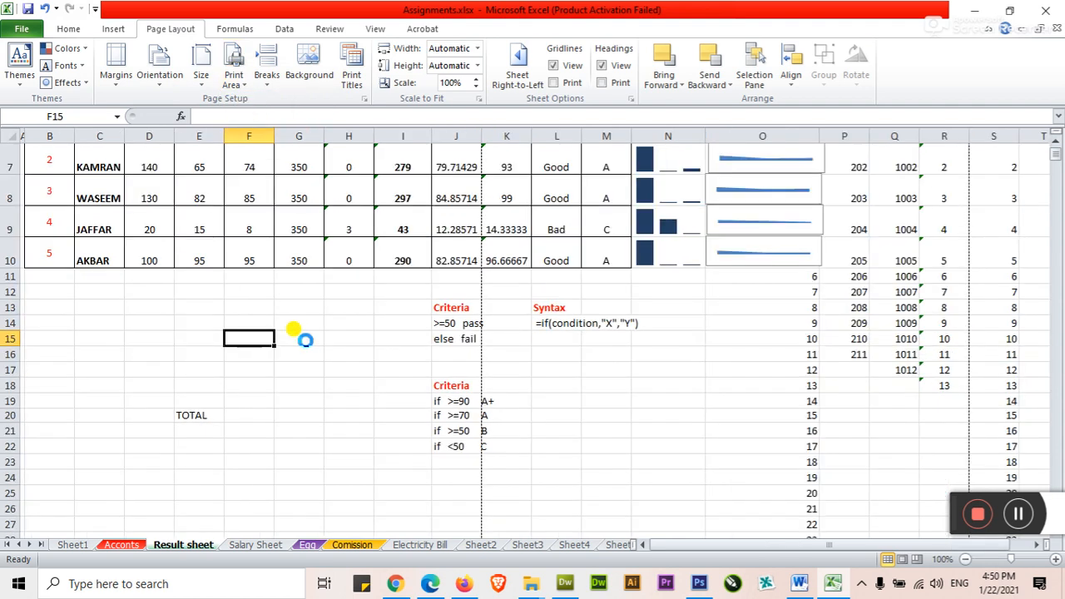
# Step: Set the range A1:M15 with the whole salary table and its headings as the print area of the Salary Sheet
pyautogui.click(253, 545)
pyautogui.click(352, 472)
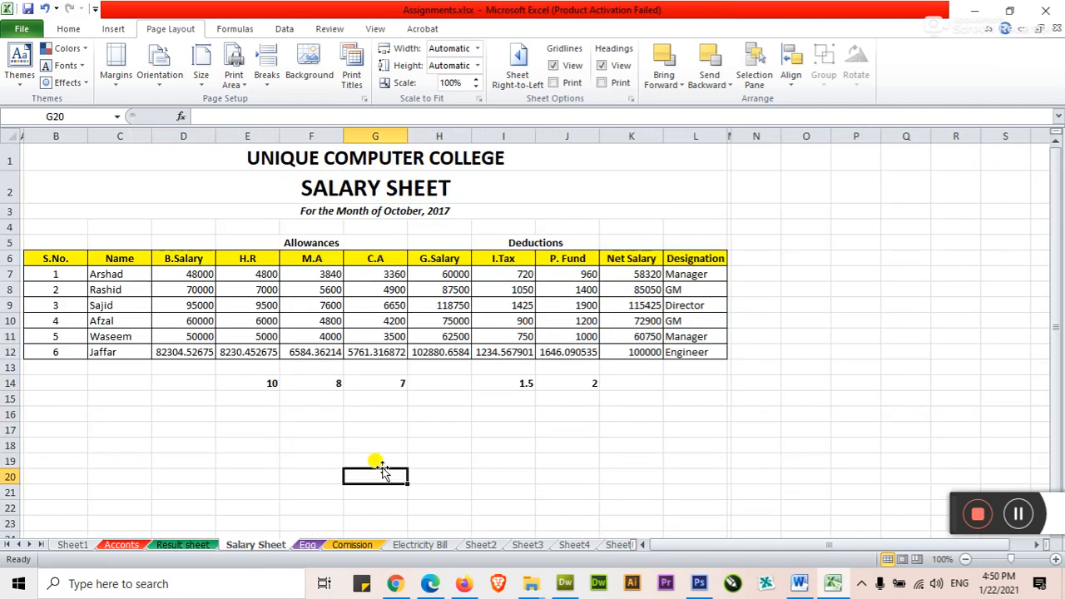
pyautogui.click(421, 431)
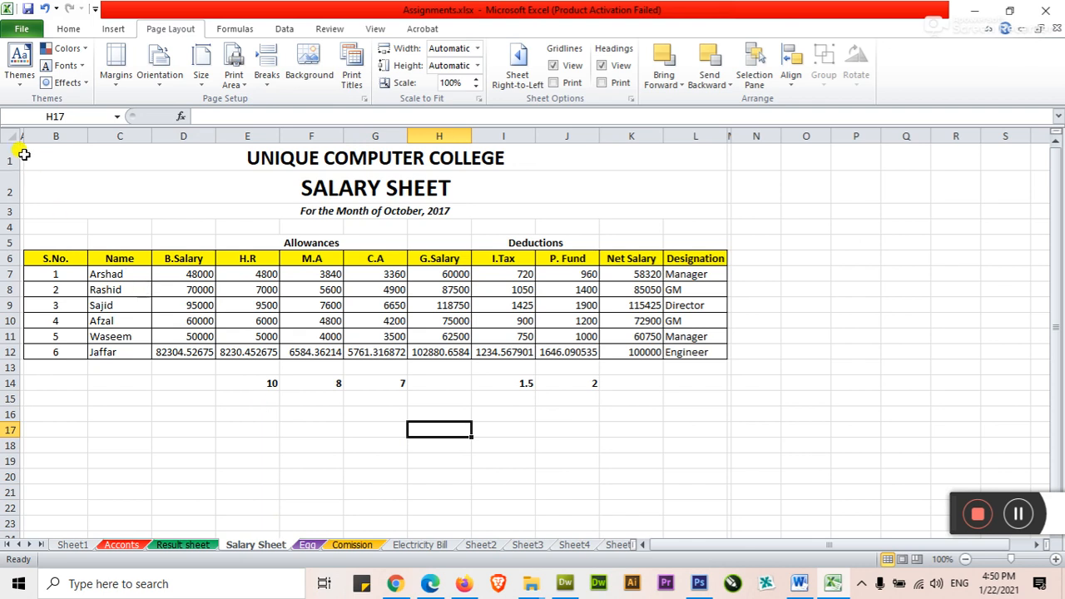
pyautogui.moveTo(19, 148); pyautogui.dragTo(725, 399)
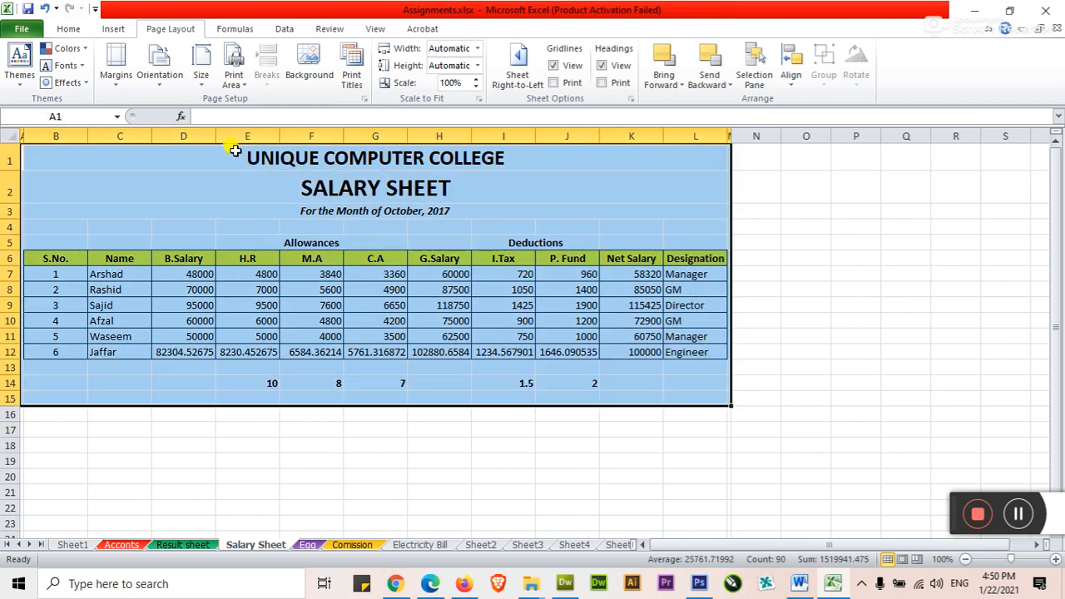
pyautogui.click(234, 77)
pyautogui.click(236, 101)
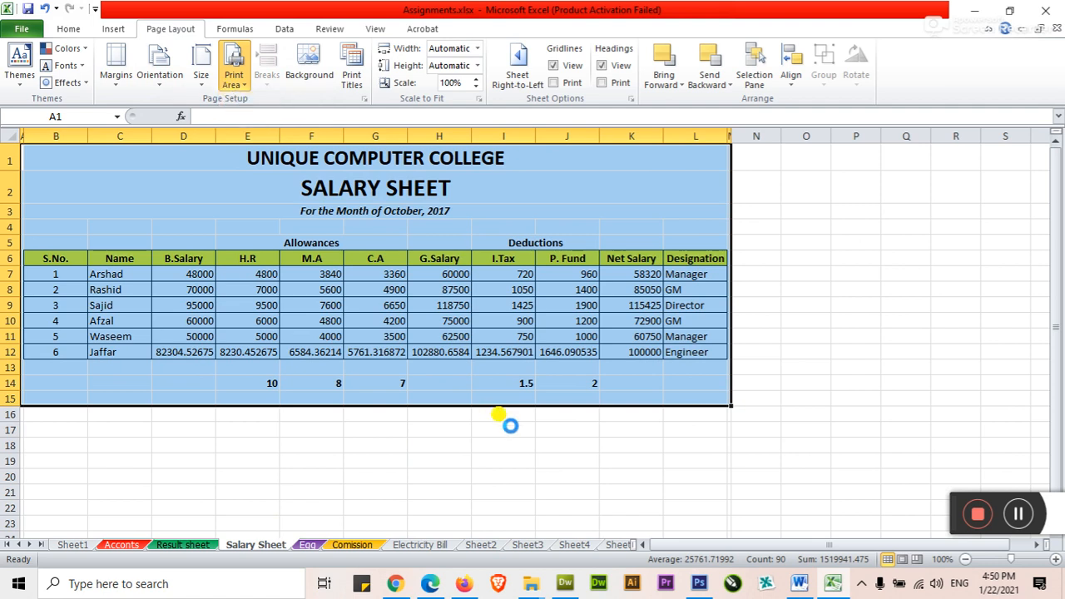
pyautogui.click(503, 491)
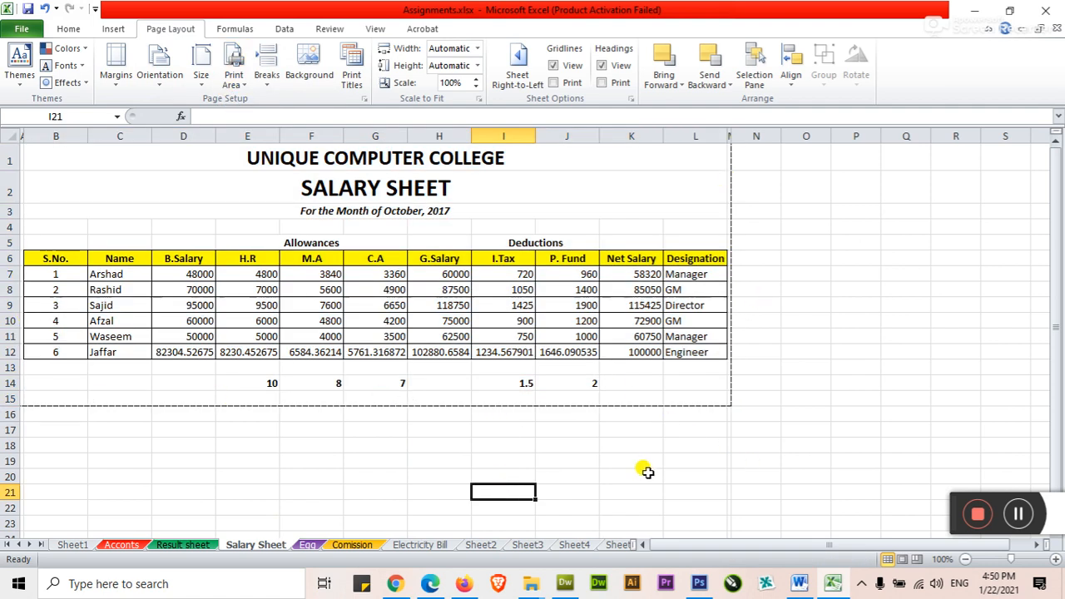
pyautogui.keyDown('ctrl'); pyautogui.scroll(1, 647, 472); pyautogui.keyUp('ctrl')
pyautogui.scroll(1, 421, 468)
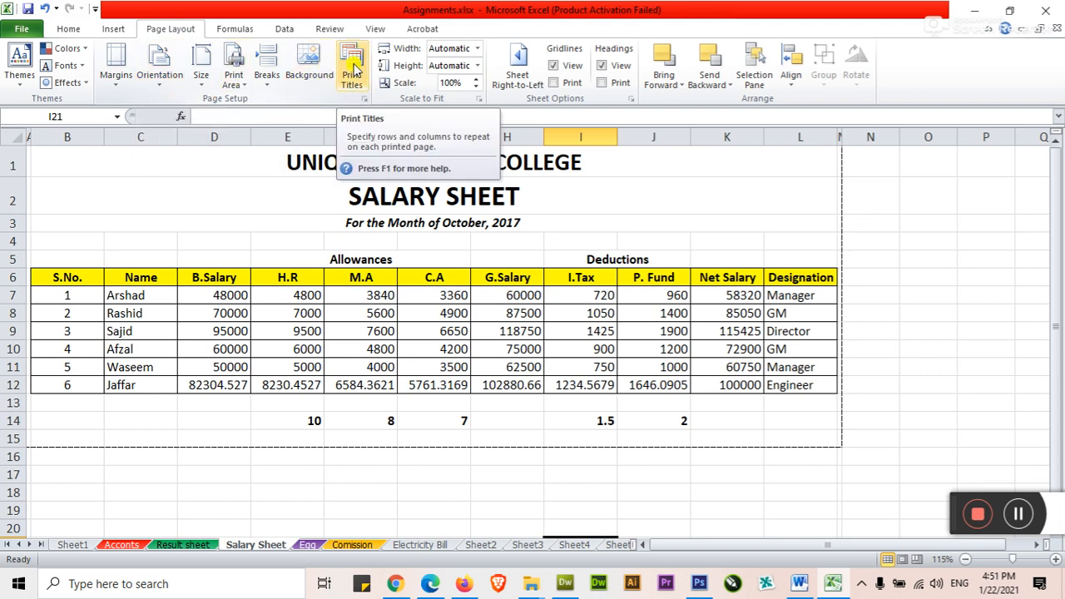
pyautogui.click(880, 352)
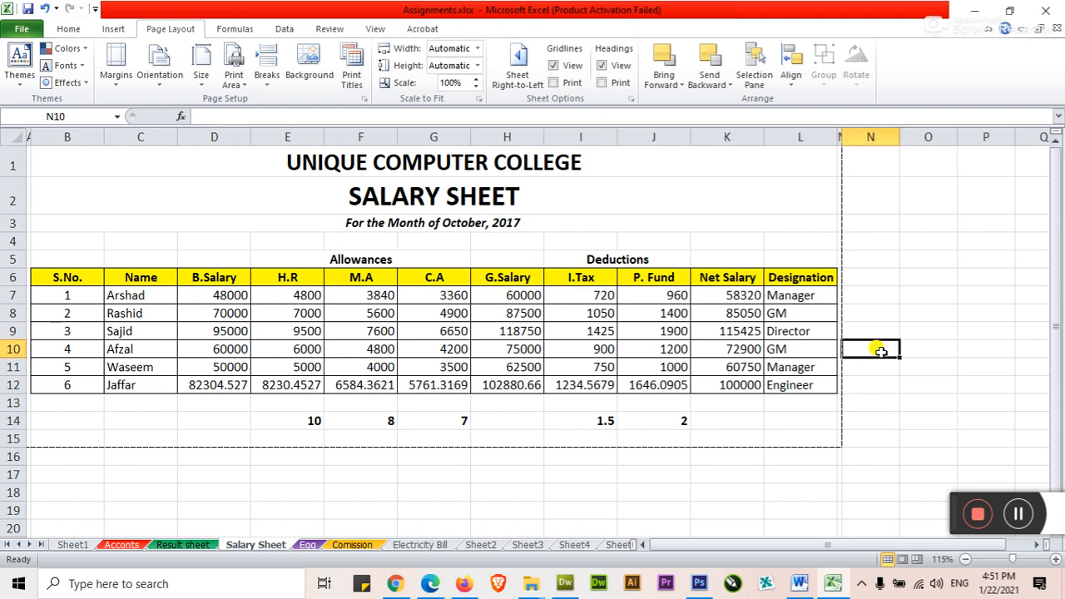
pyautogui.click(892, 405)
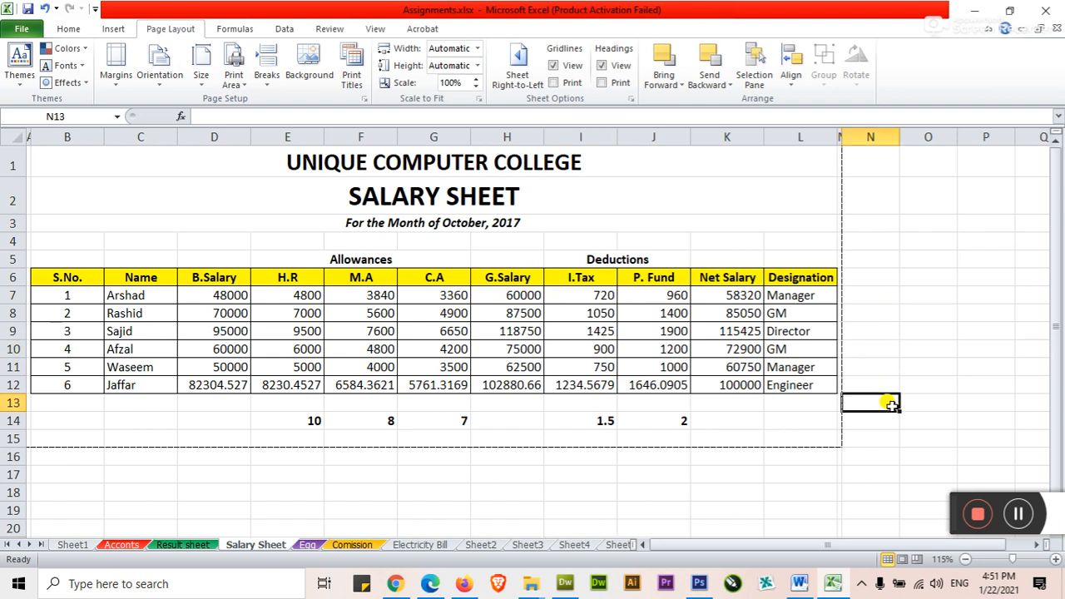
pyautogui.click(906, 351)
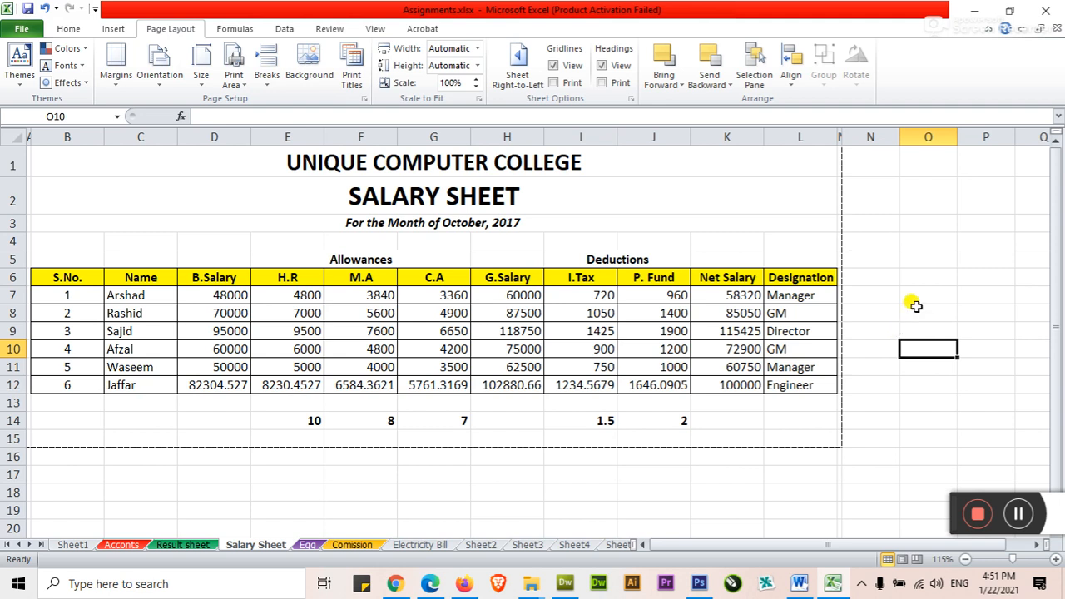
pyautogui.click(912, 313)
pyautogui.click(912, 385)
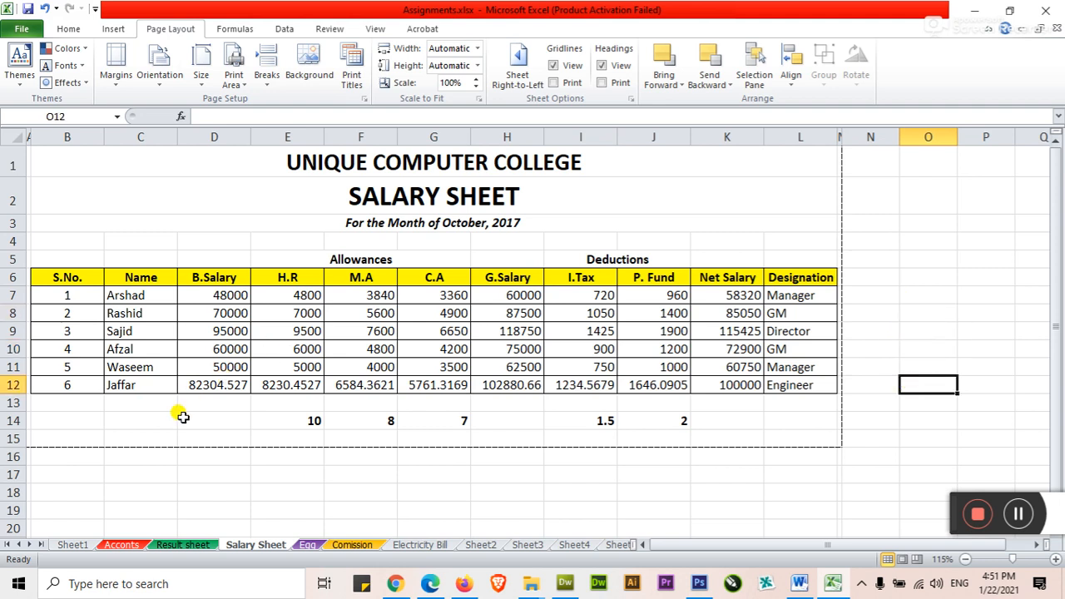
pyautogui.click(162, 456)
pyautogui.click(212, 458)
pyautogui.click(350, 472)
pyautogui.click(417, 476)
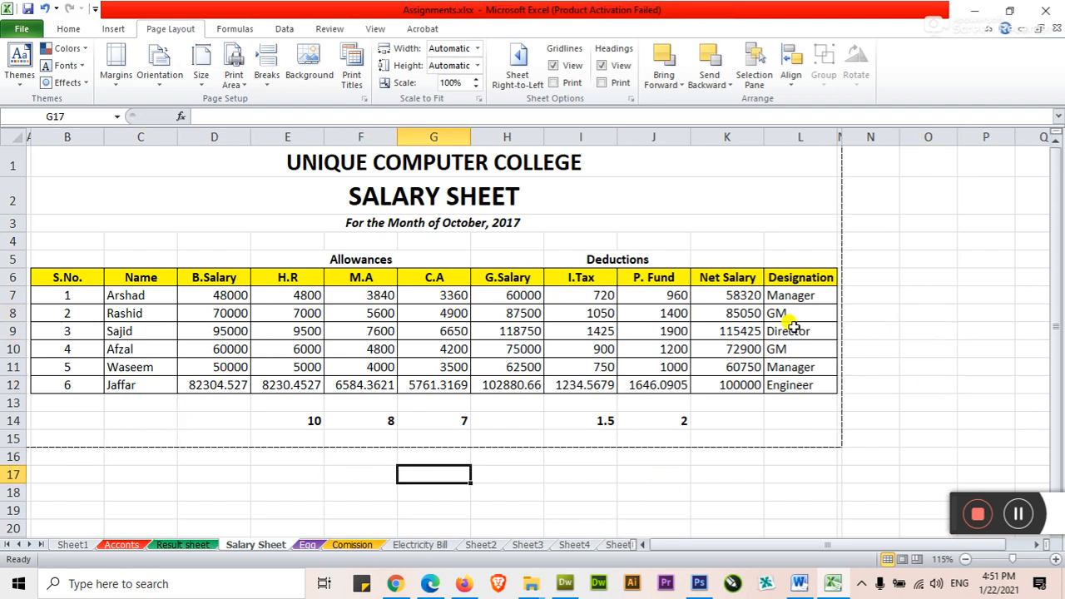
pyautogui.click(886, 275)
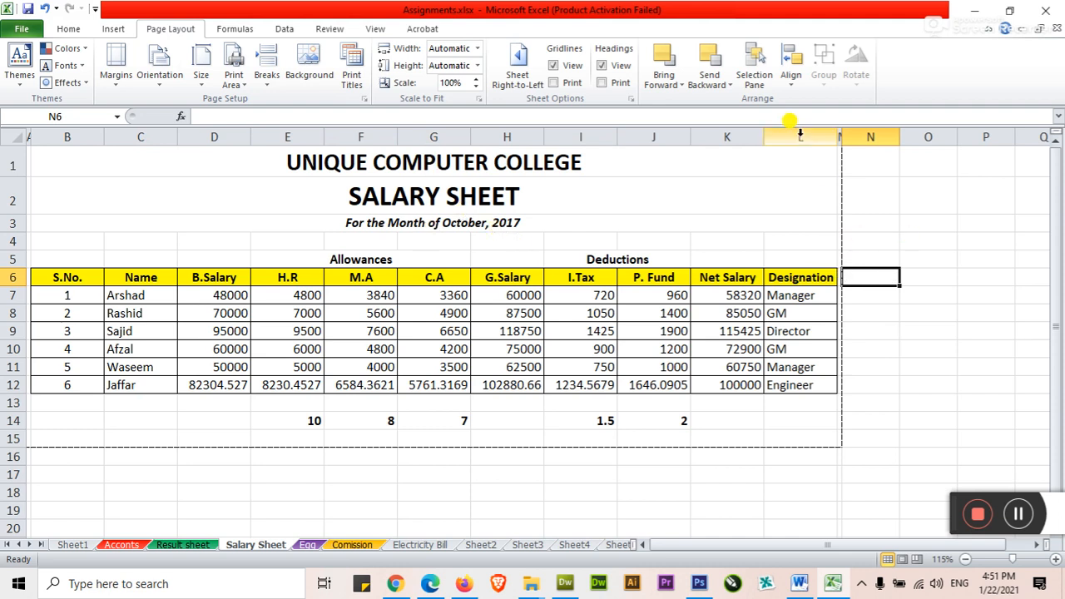
# Step: Fit the Salary Sheet's printed width to 1 page, check the print preview, and return to the worksheet
pyautogui.click(420, 475)
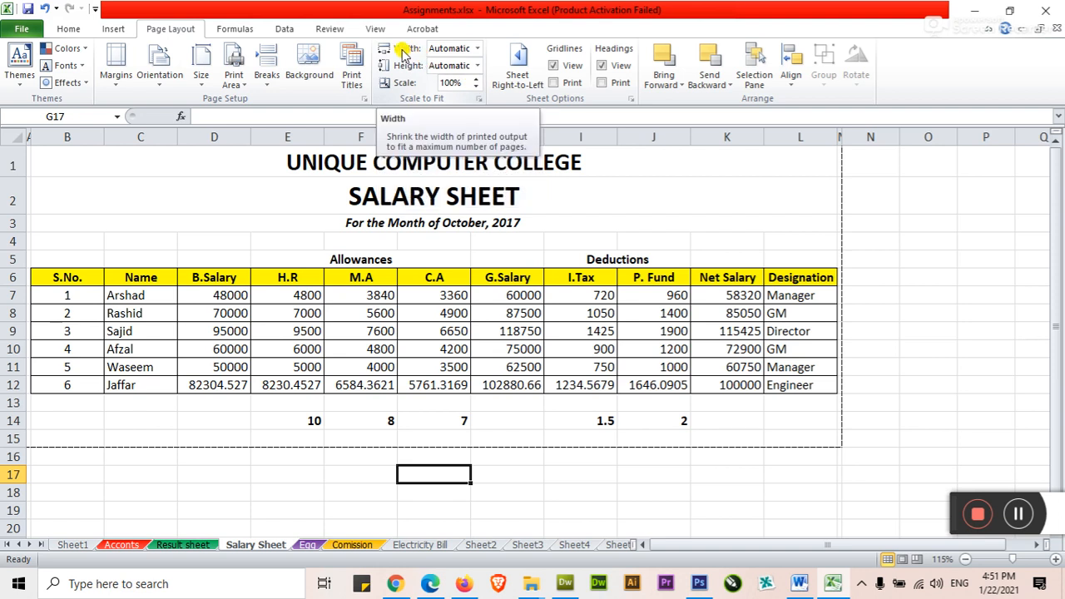
pyautogui.click(478, 49)
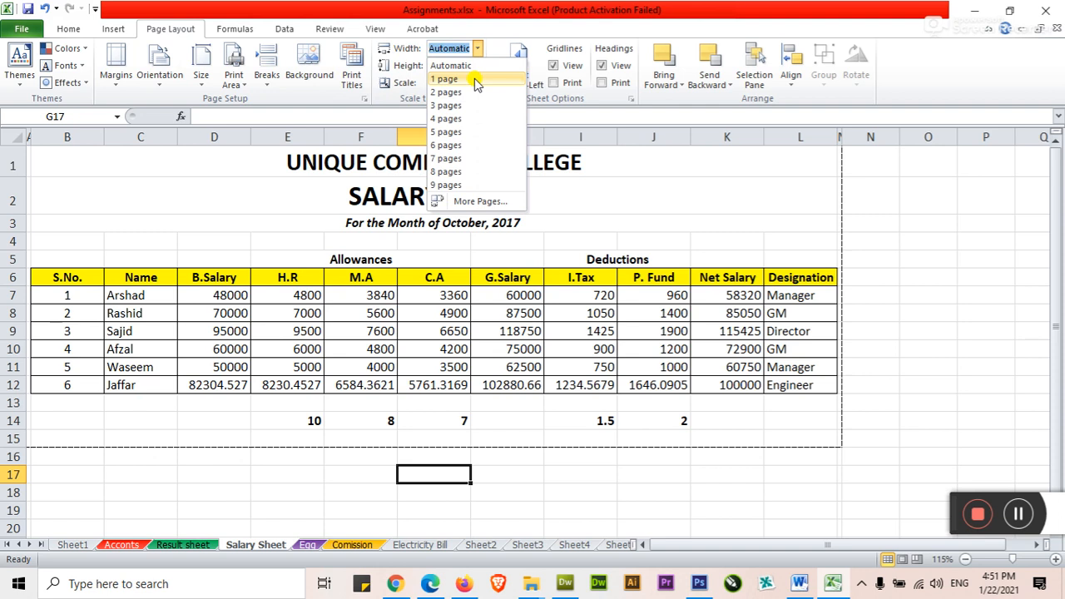
pyautogui.click(474, 79)
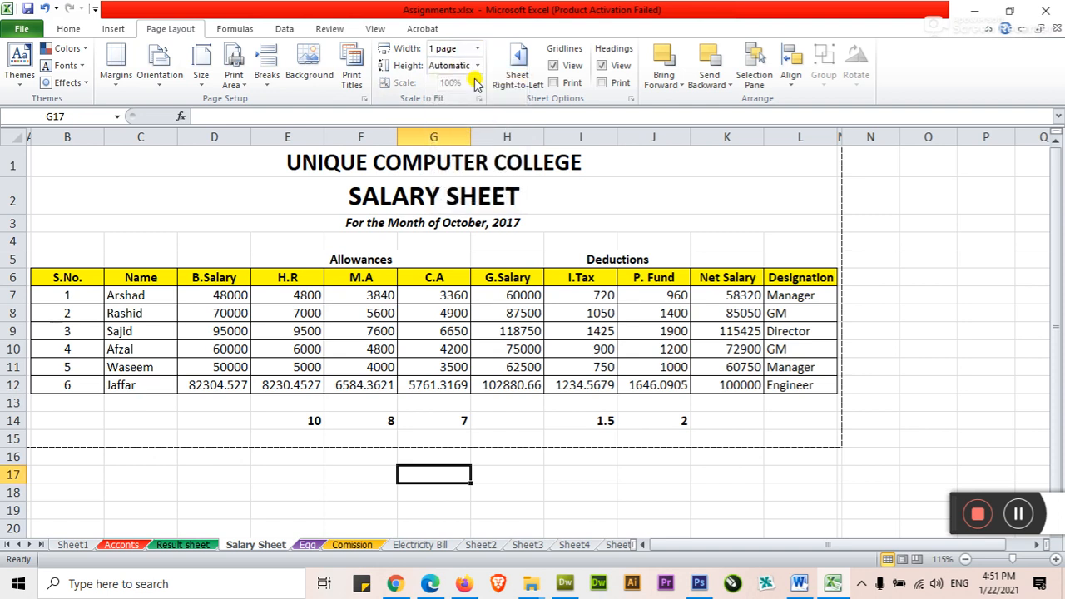
pyautogui.click(876, 365)
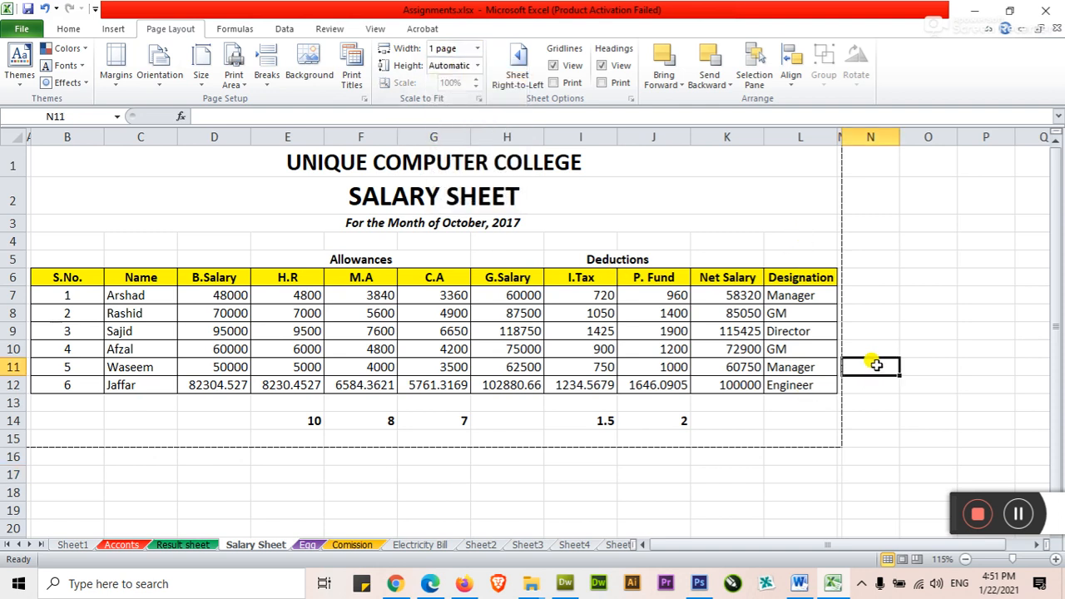
pyautogui.hotkey('ctrl', 'p')
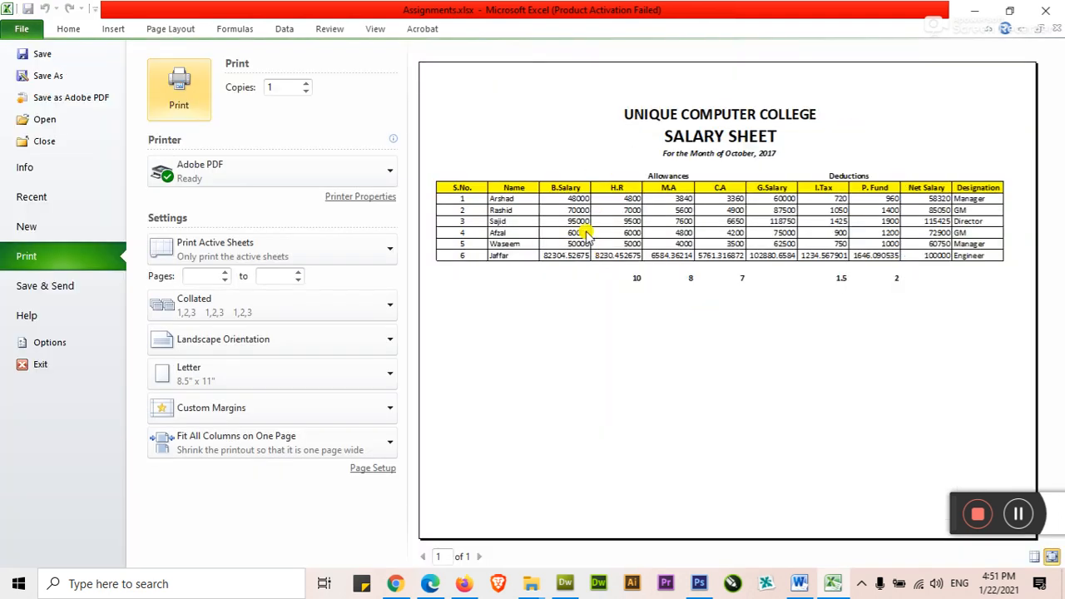
pyautogui.press('Escape')
pyautogui.click(879, 253)
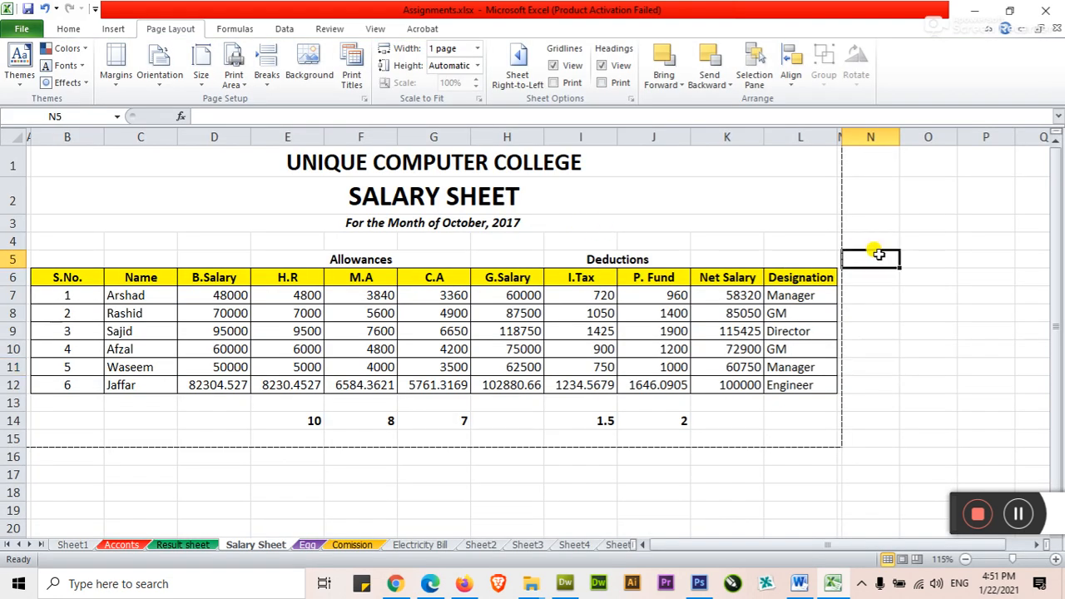
# Step: Set the Salary Sheet's print scaling width back to Automatic
pyautogui.click(478, 49)
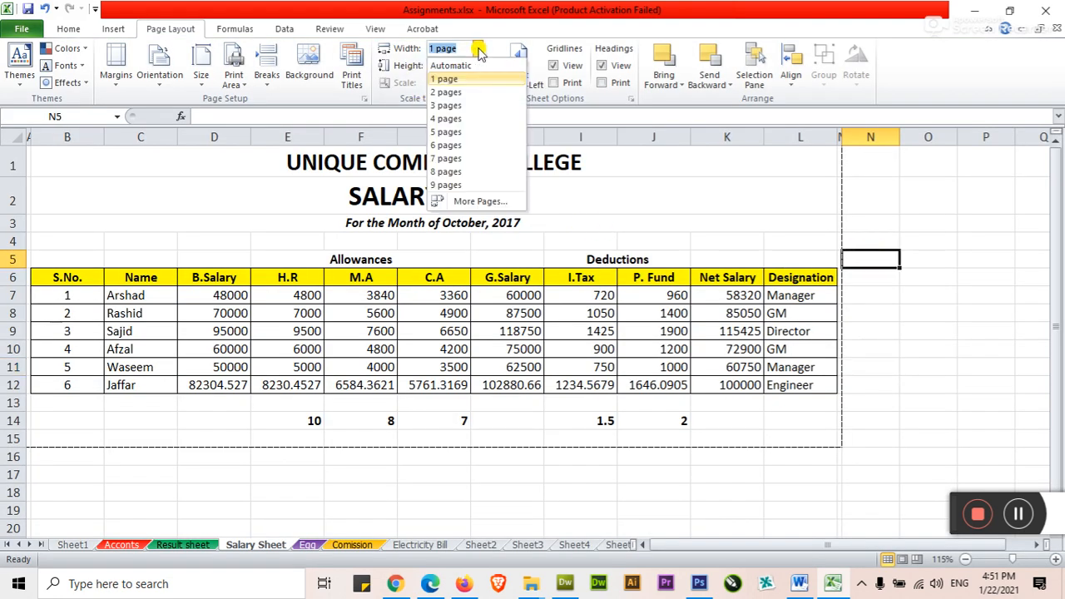
pyautogui.click(476, 65)
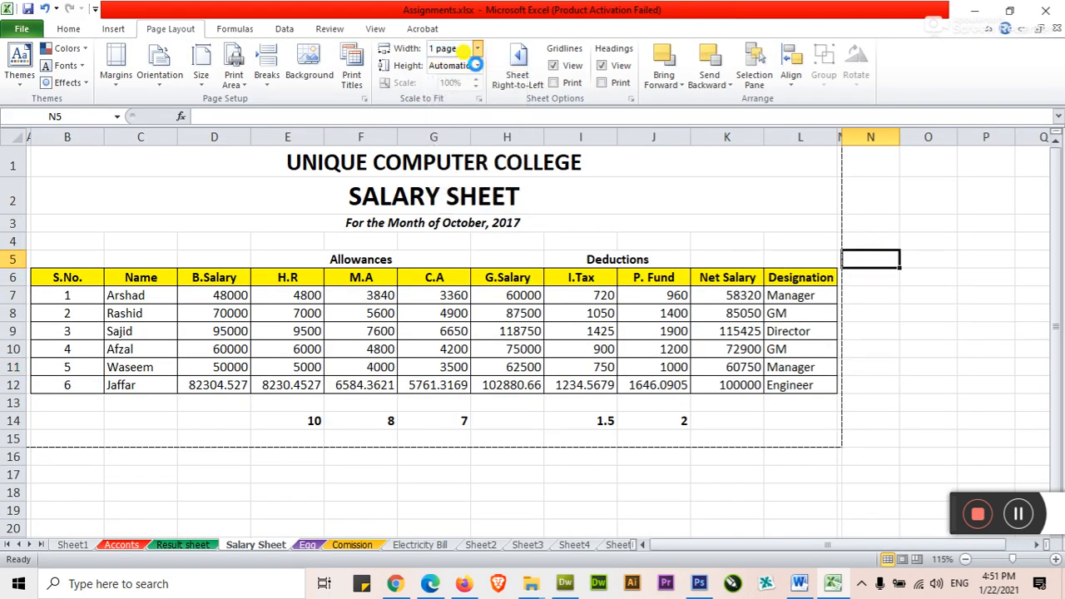
pyautogui.click(872, 361)
pyautogui.click(649, 495)
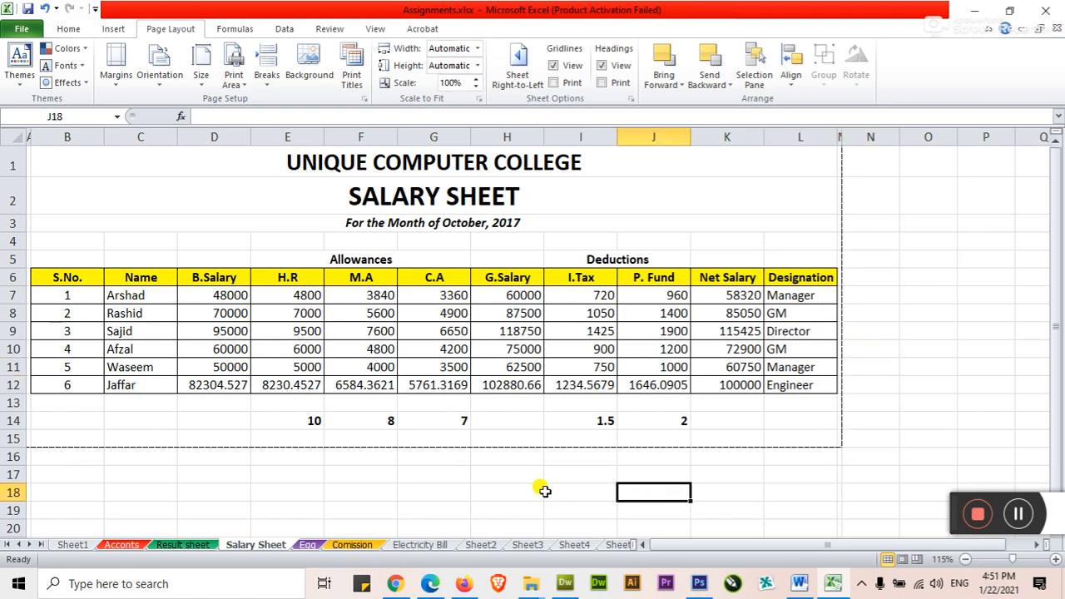
pyautogui.click(508, 492)
pyautogui.click(366, 492)
pyautogui.click(421, 491)
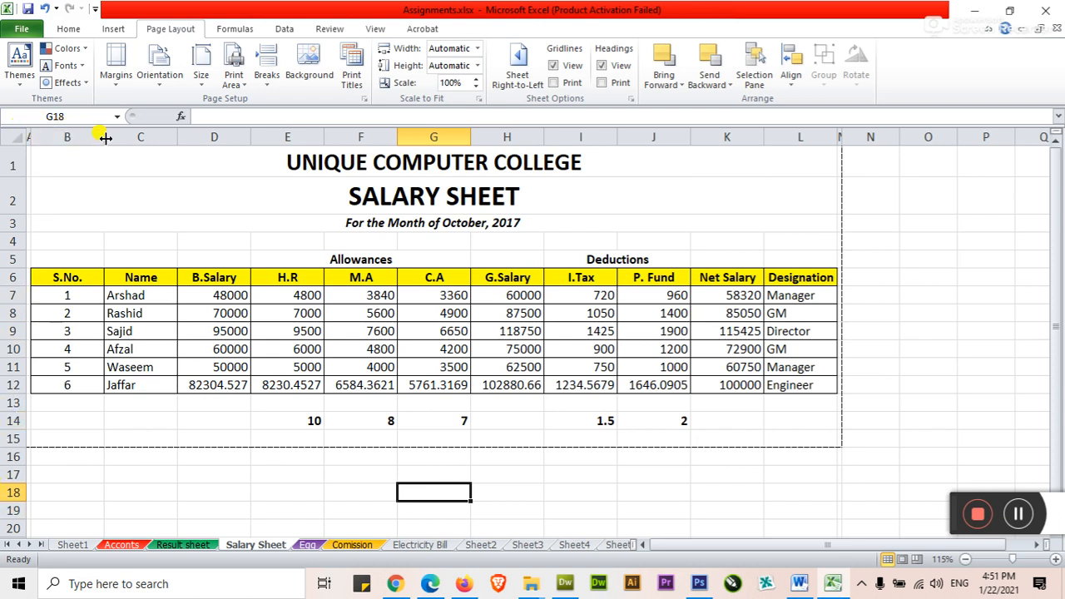
# Step: Switch the Salary Sheet's direction to right-to-left and look over the mirrored columns
pyautogui.click(519, 76)
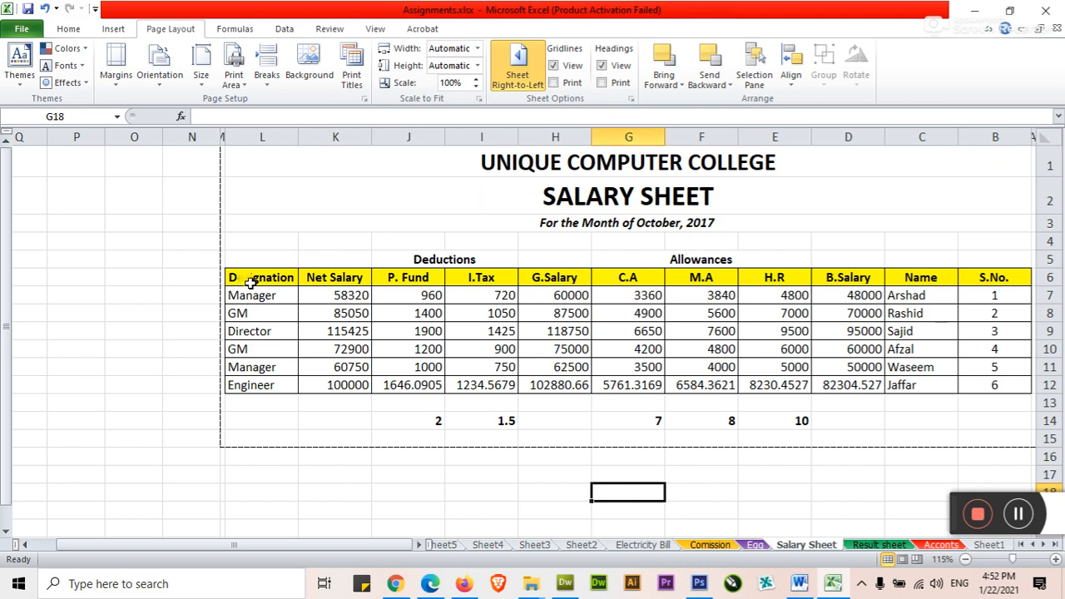
pyautogui.click(150, 280)
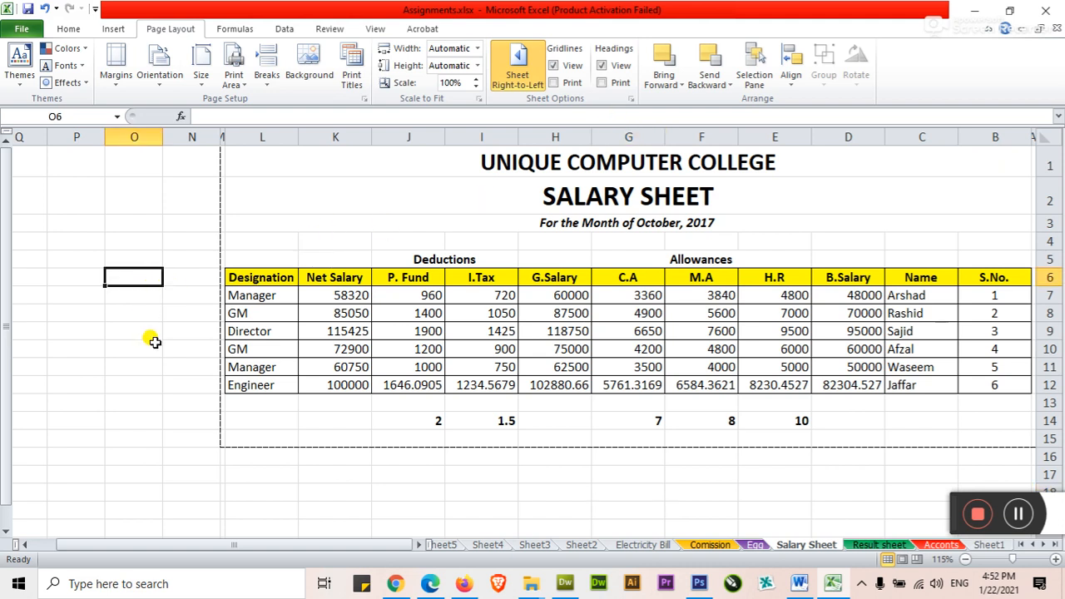
pyautogui.scroll(2, 155, 341)
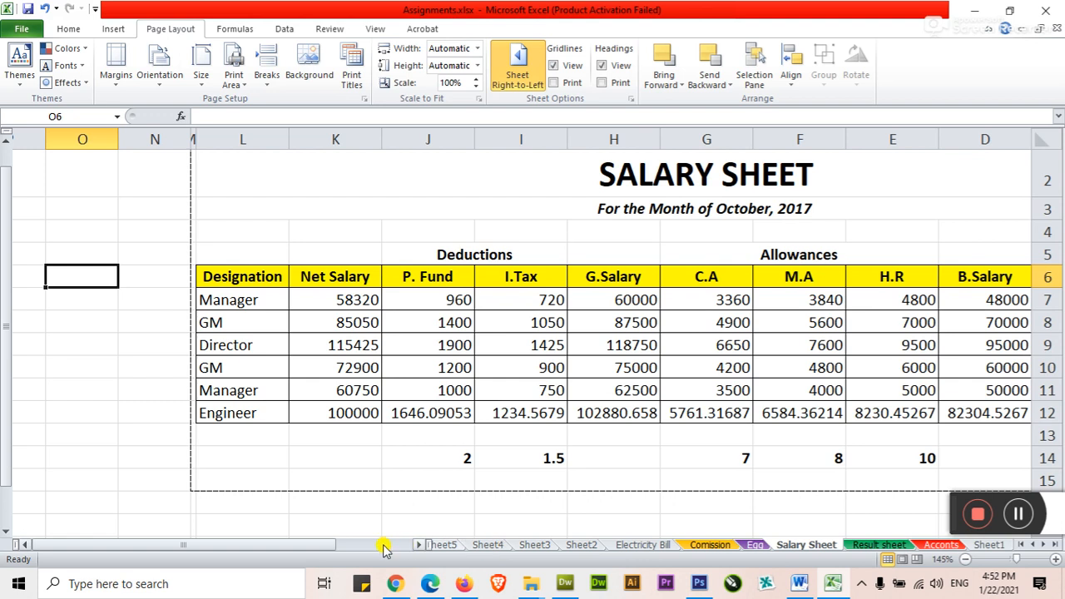
pyautogui.click(533, 231)
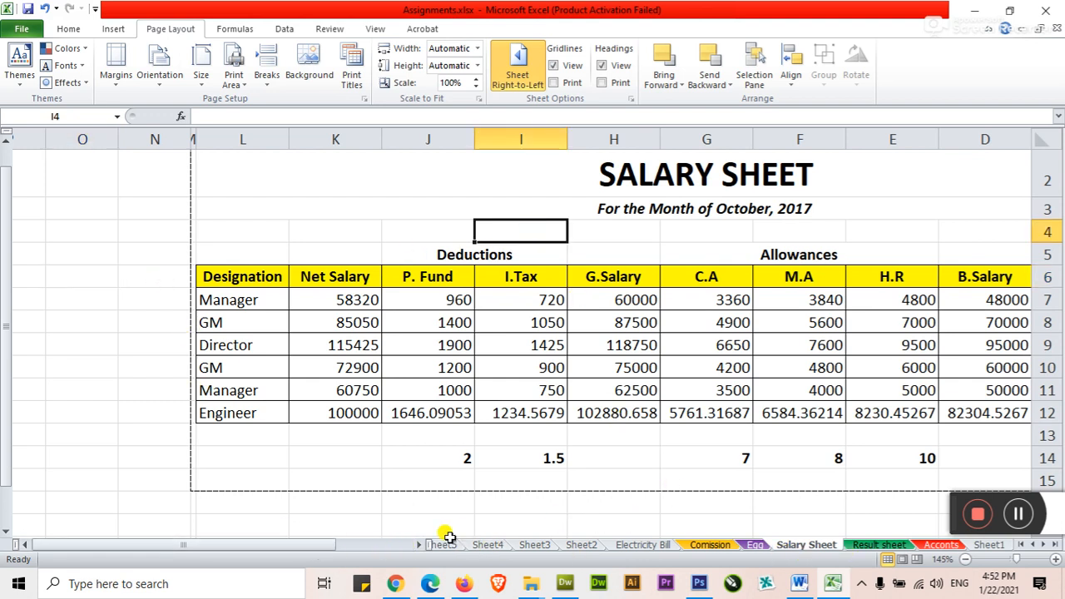
pyautogui.click(401, 547)
pyautogui.moveTo(376, 548); pyautogui.dragTo(240, 547)
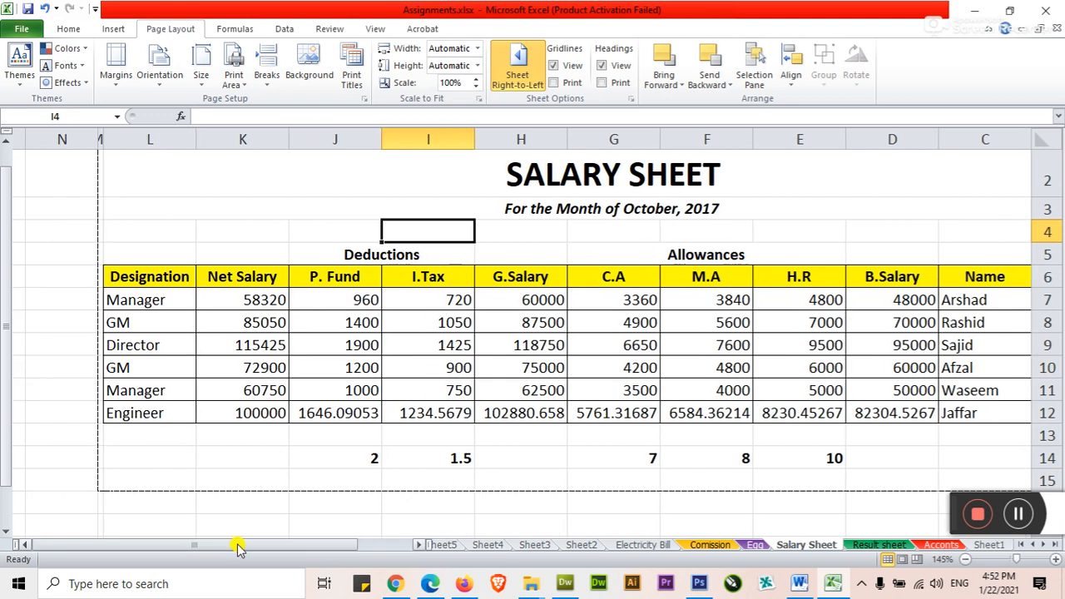
pyautogui.click(436, 511)
# Step: Switch the keyboard language to Urdu (Pakistan) and select empty cell F17 below the salary table
pyautogui.scroll(-2, 441, 483)
pyautogui.click(690, 364)
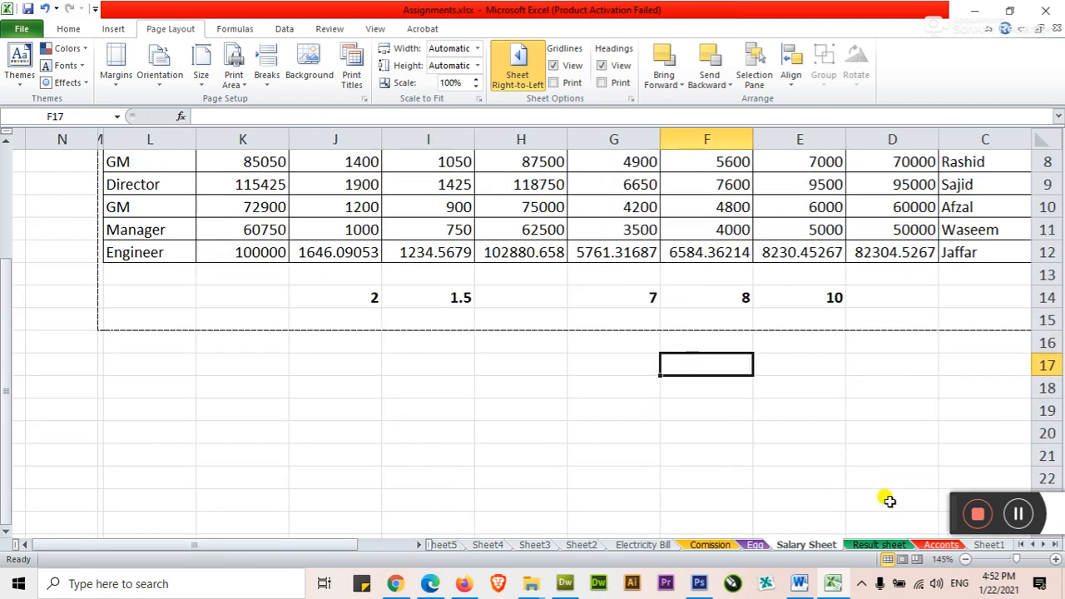
pyautogui.click(961, 587)
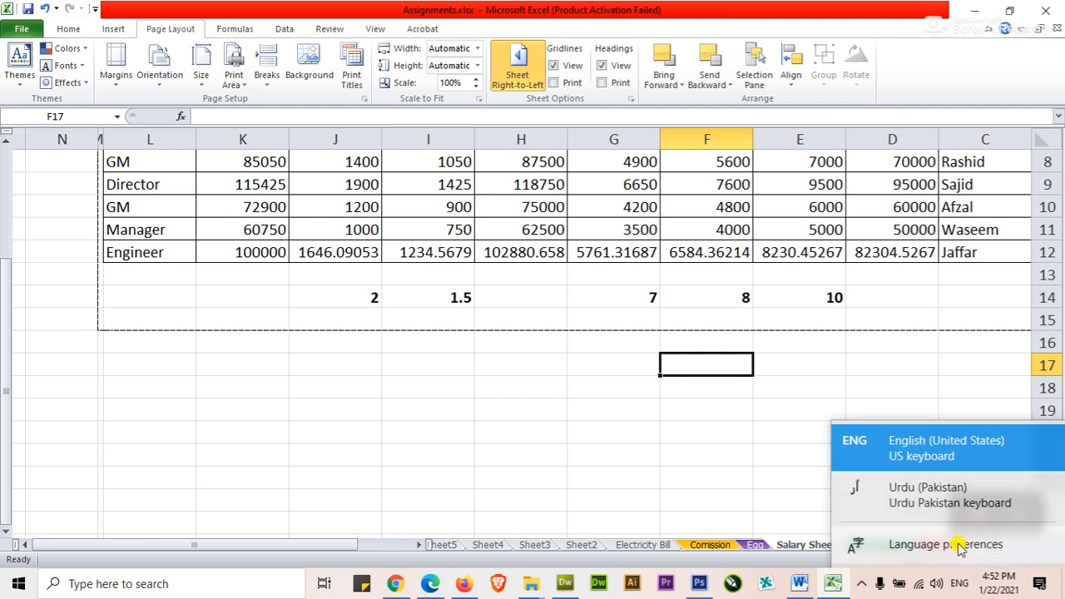
pyautogui.click(940, 491)
pyautogui.click(706, 385)
pyautogui.click(704, 366)
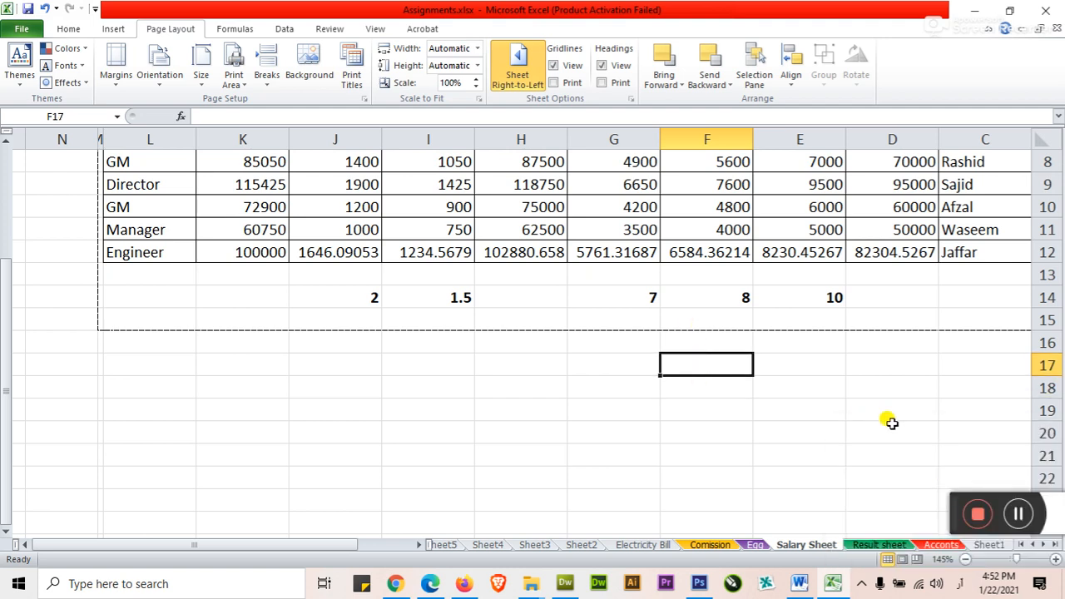
# Step: Enter three people's full names in Urdu script in cells F17 to F19
pyautogui.write('جد اسلم')
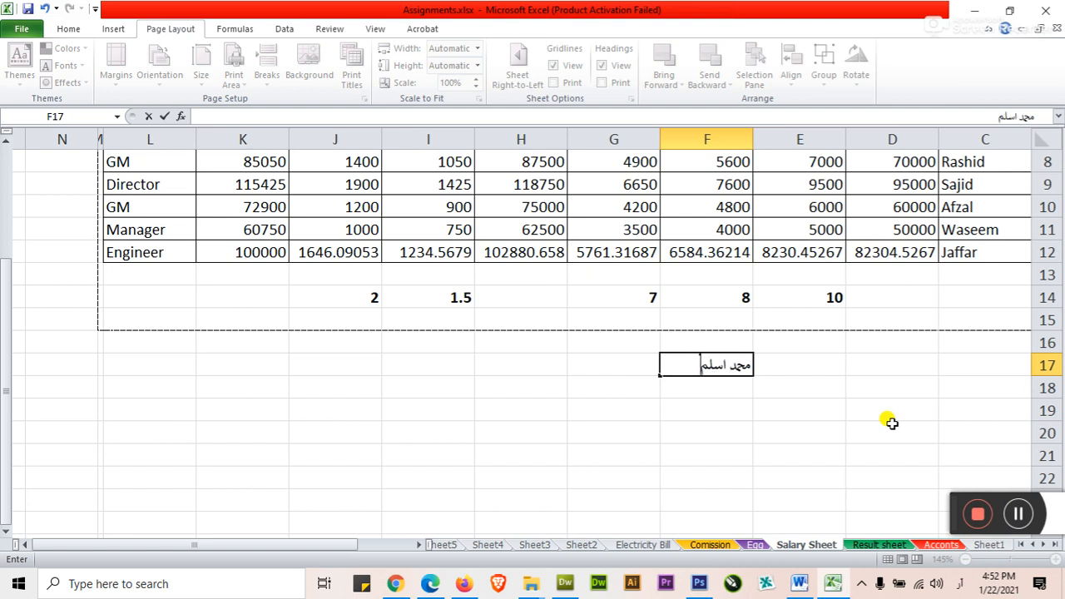
pyautogui.press('Return')
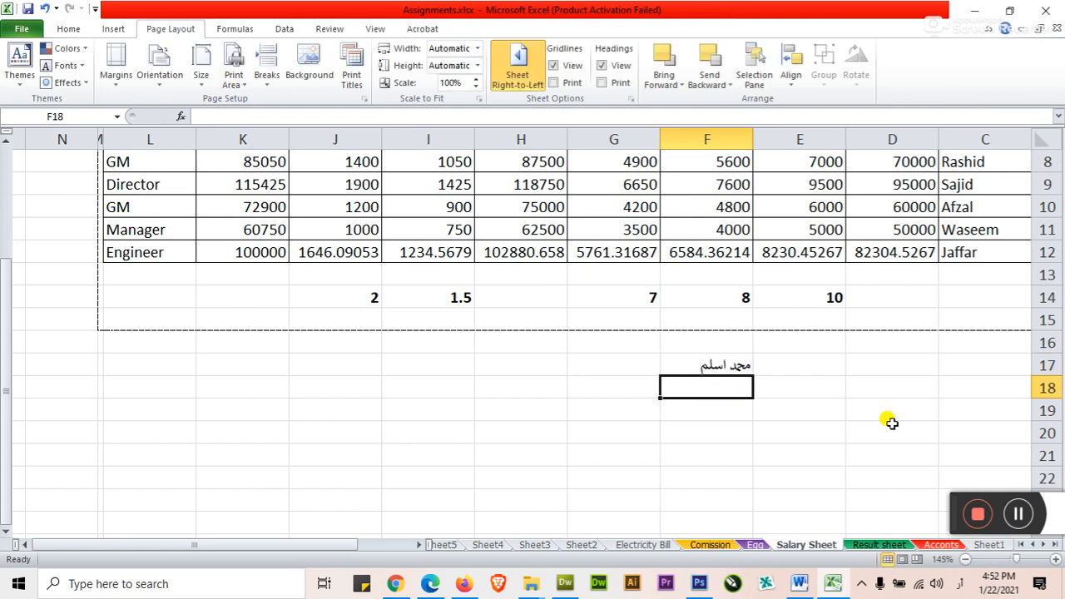
pyautogui.write('جاوید')
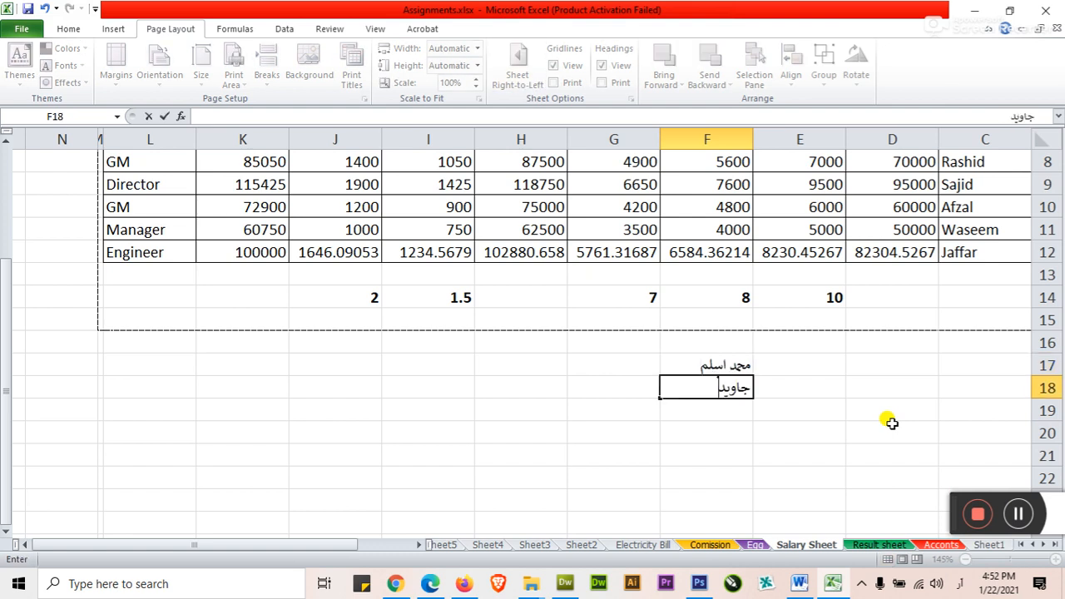
pyautogui.write(' خان')
pyautogui.press('Return')
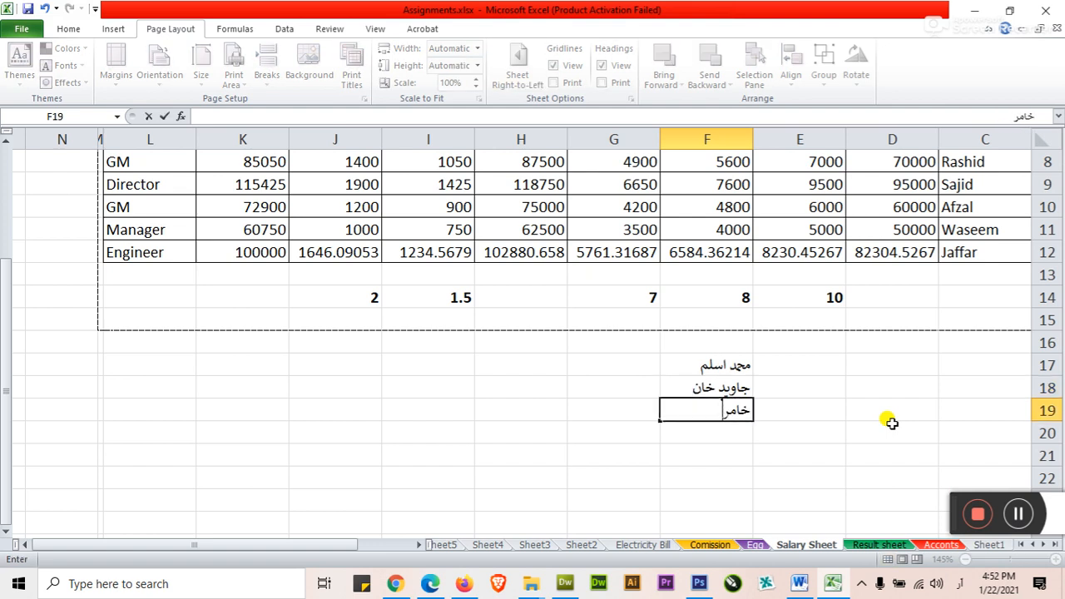
pyautogui.write('ران اکمل')
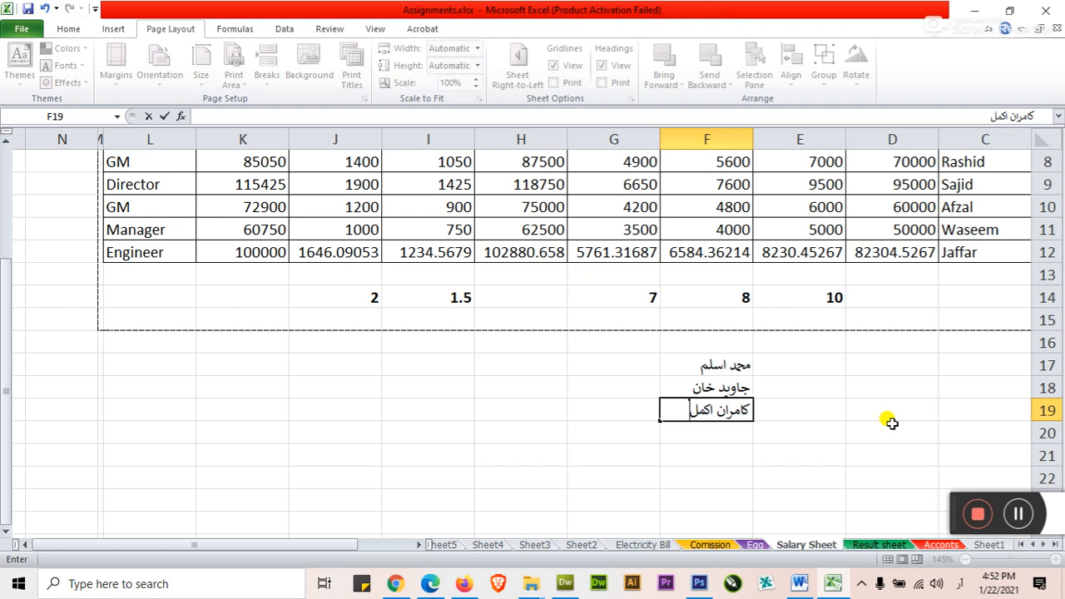
pyautogui.press('Return')
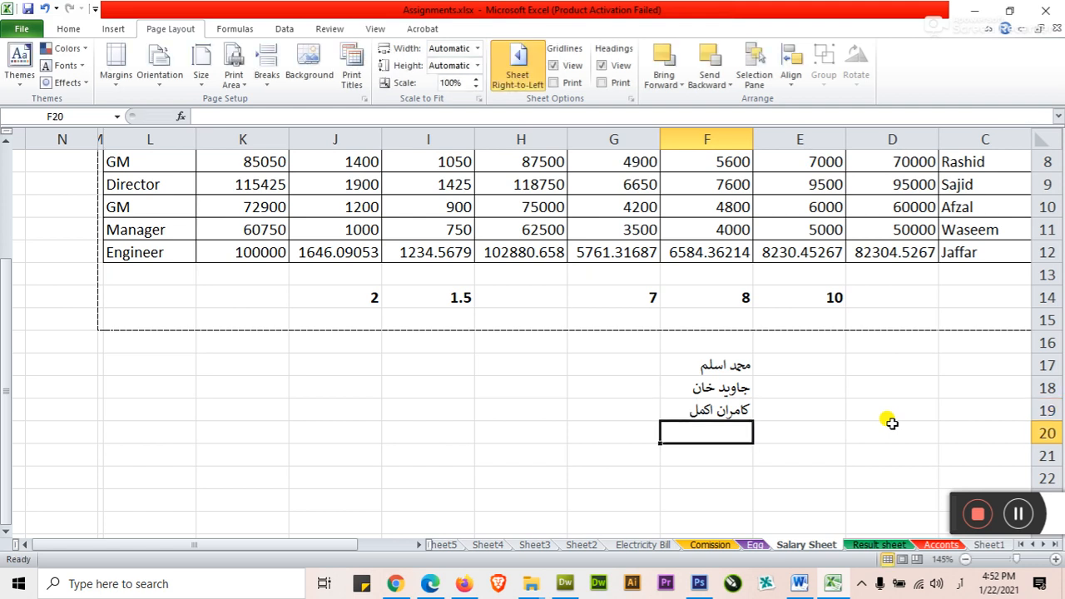
# Step: Switch the keyboard to English (United States) and enter the three people's first names in cells G17 to G19
pyautogui.click(957, 585)
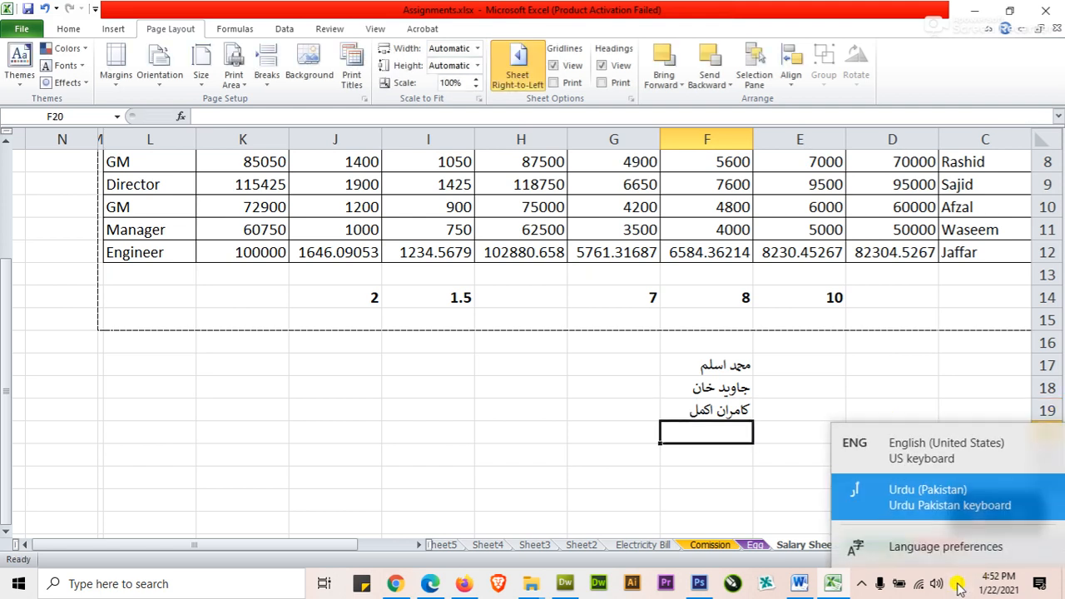
pyautogui.click(907, 441)
pyautogui.click(624, 365)
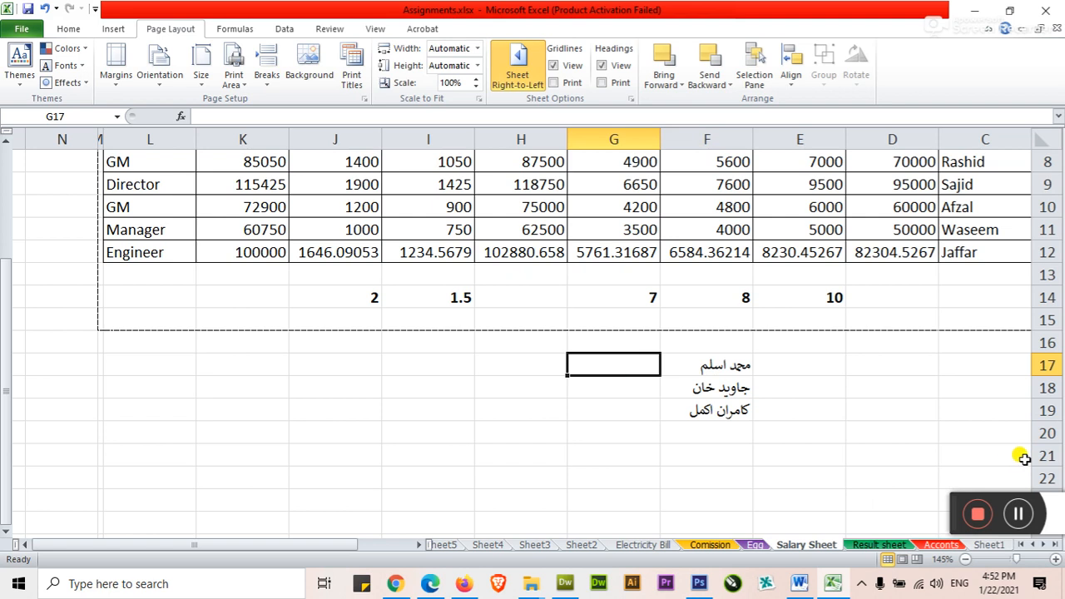
pyautogui.write('Muhamamd')
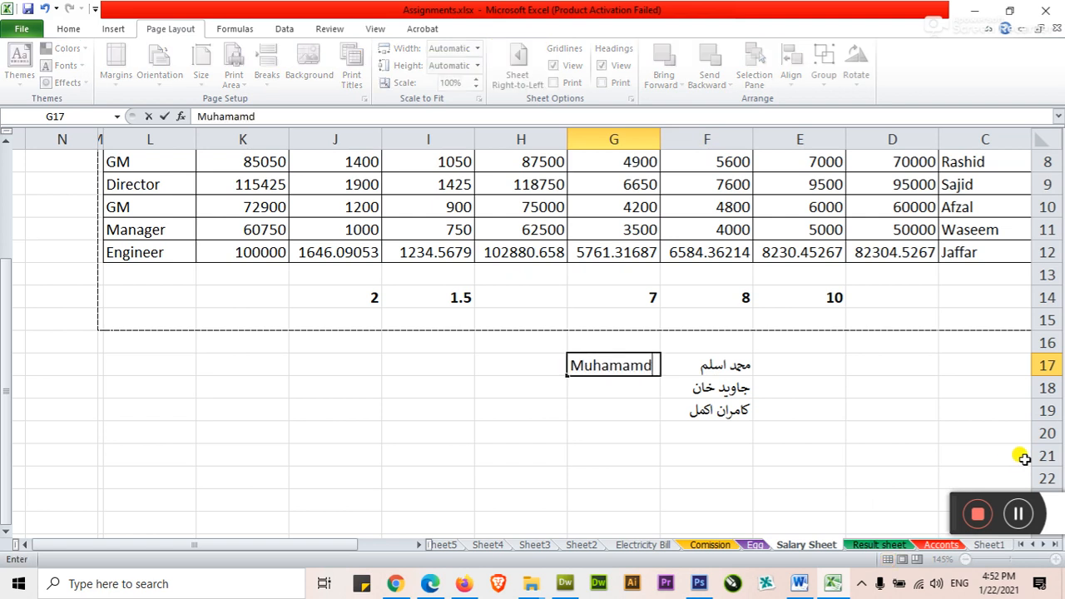
pyautogui.press('Return')
pyautogui.write('Javed')
pyautogui.press('Return')
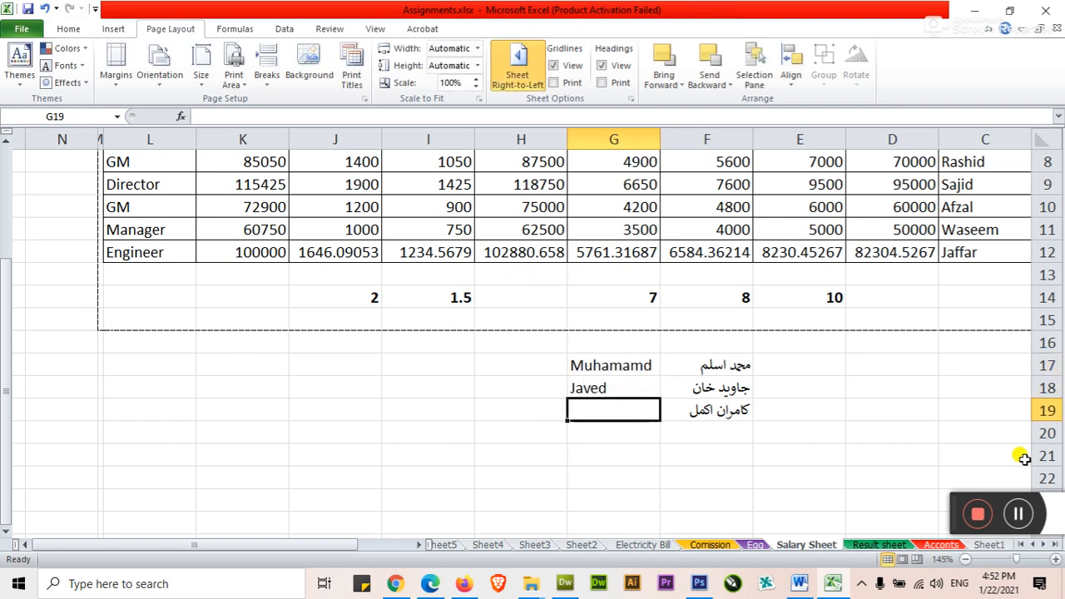
pyautogui.write('Kamran')
pyautogui.press('Return')
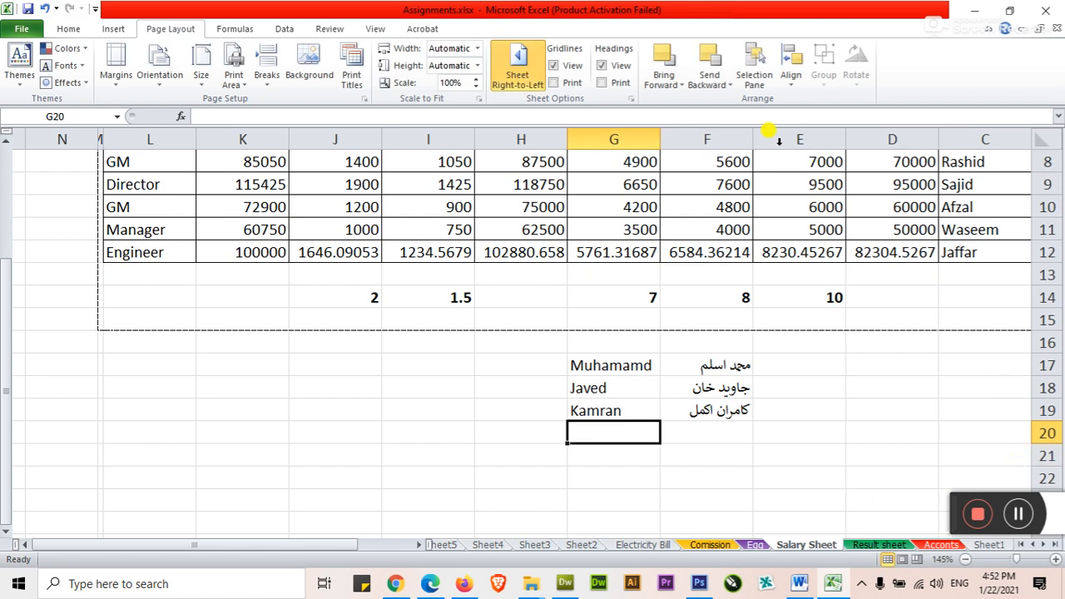
# Step: Switch the Salary Sheet's direction back to left-to-right
pyautogui.click(515, 65)
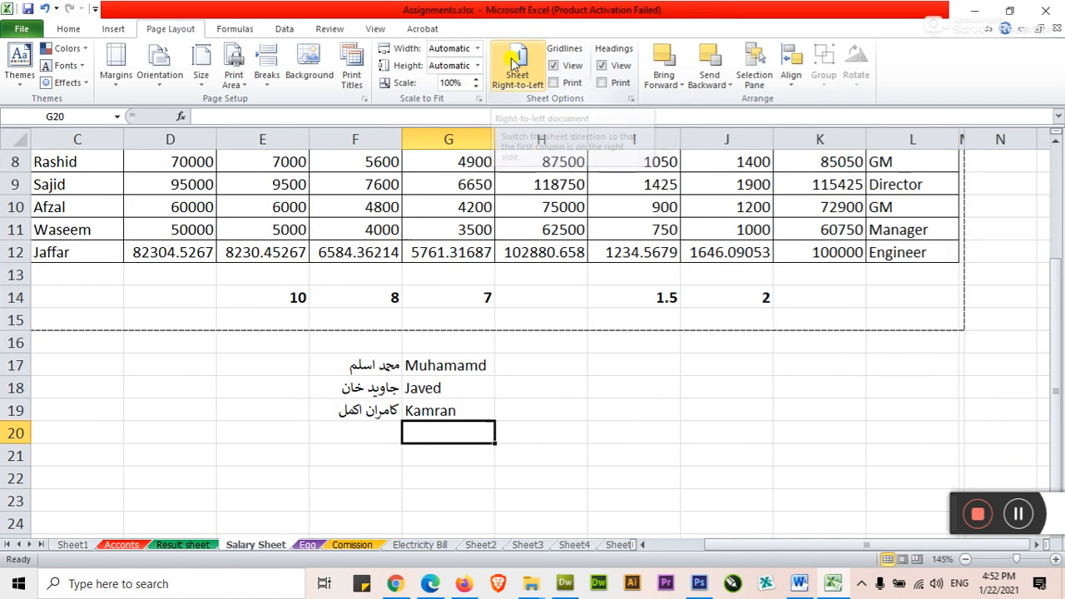
pyautogui.click(214, 424)
pyautogui.scroll(3, 214, 424)
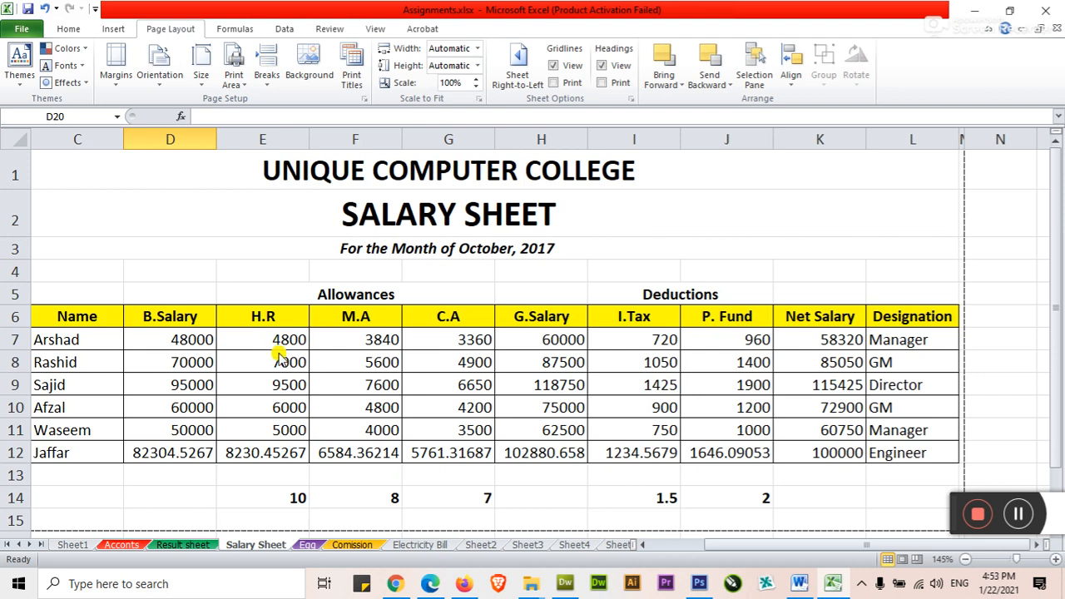
# Step: Check the print preview of the salary table for gridlines and compare it with the empty cells in row 4
pyautogui.hotkey('ctrl', 'p')
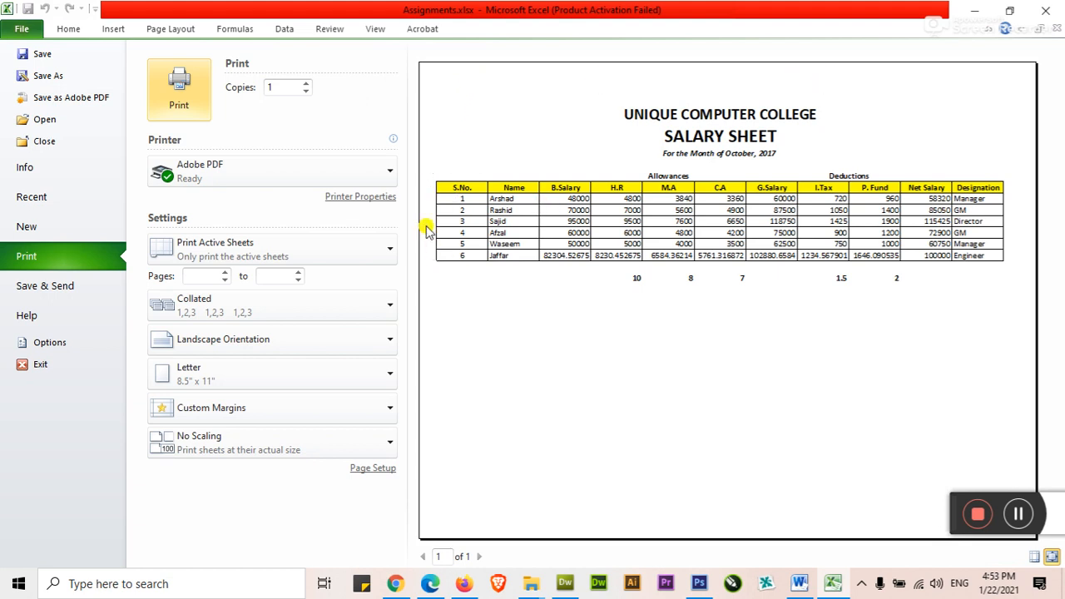
pyautogui.press('Escape')
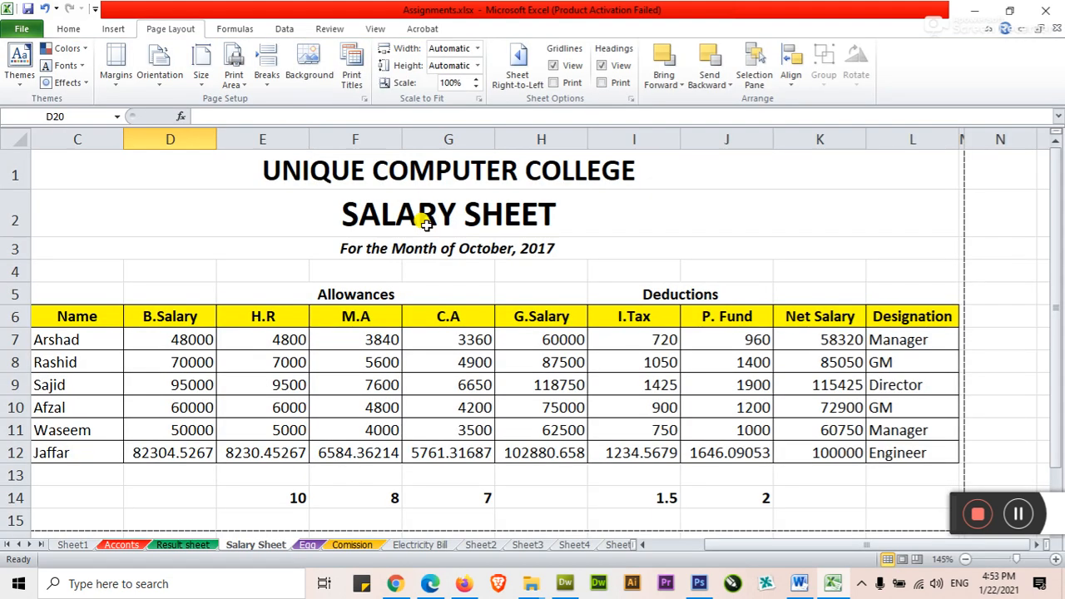
pyautogui.click(466, 271)
pyautogui.click(356, 272)
pyautogui.click(283, 273)
pyautogui.click(186, 275)
pyautogui.click(75, 275)
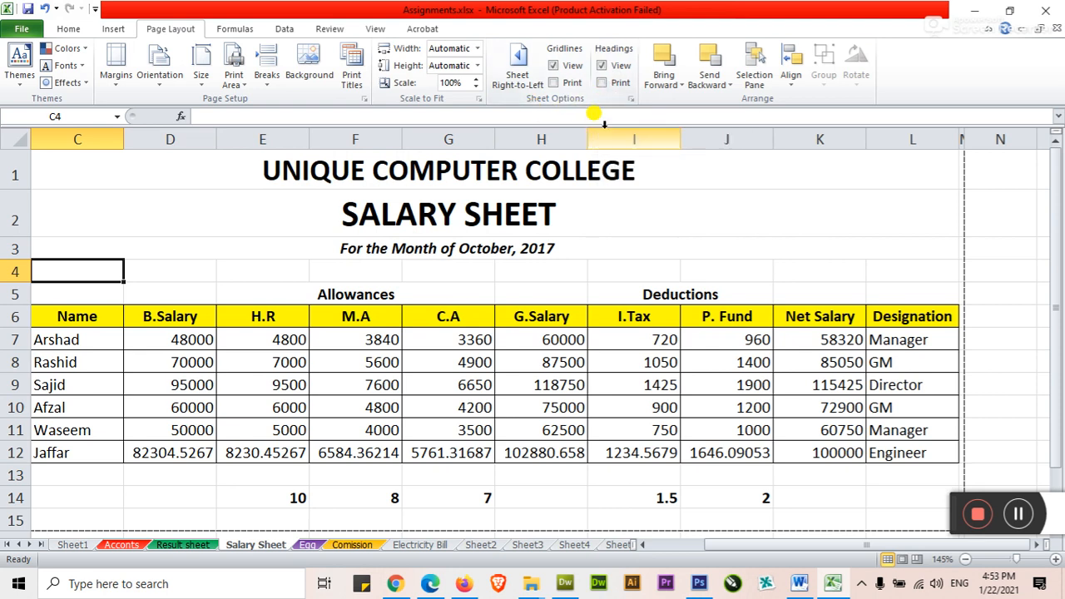
# Step: Hide the row and column headings in the Salary Sheet's view
pyautogui.click(602, 65)
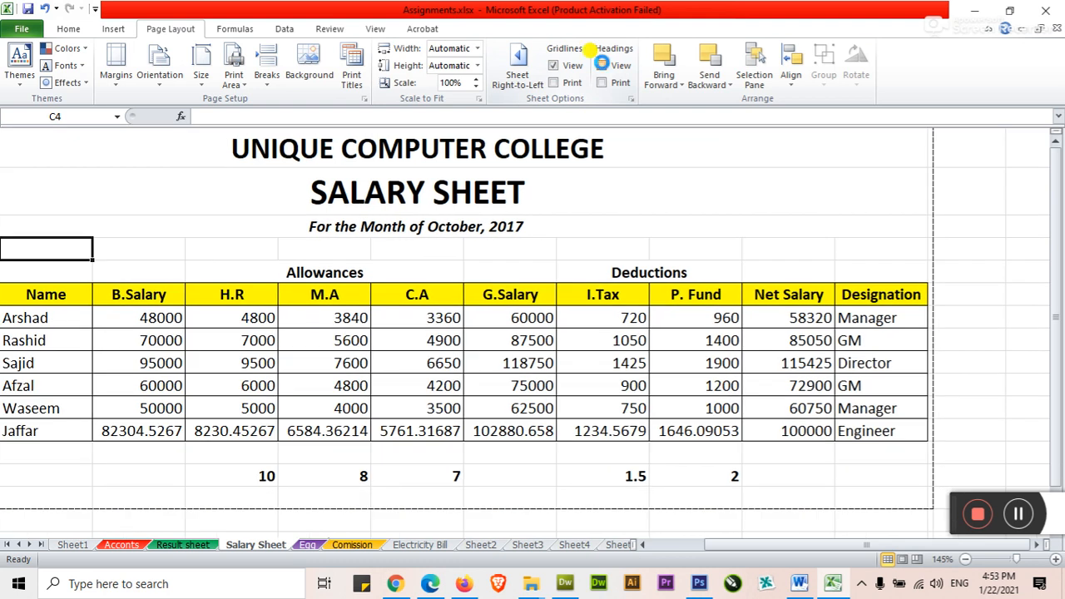
# Step: Show the row and column headings again and set them to print, checking the Salary Sheet's print preview
pyautogui.click(602, 65)
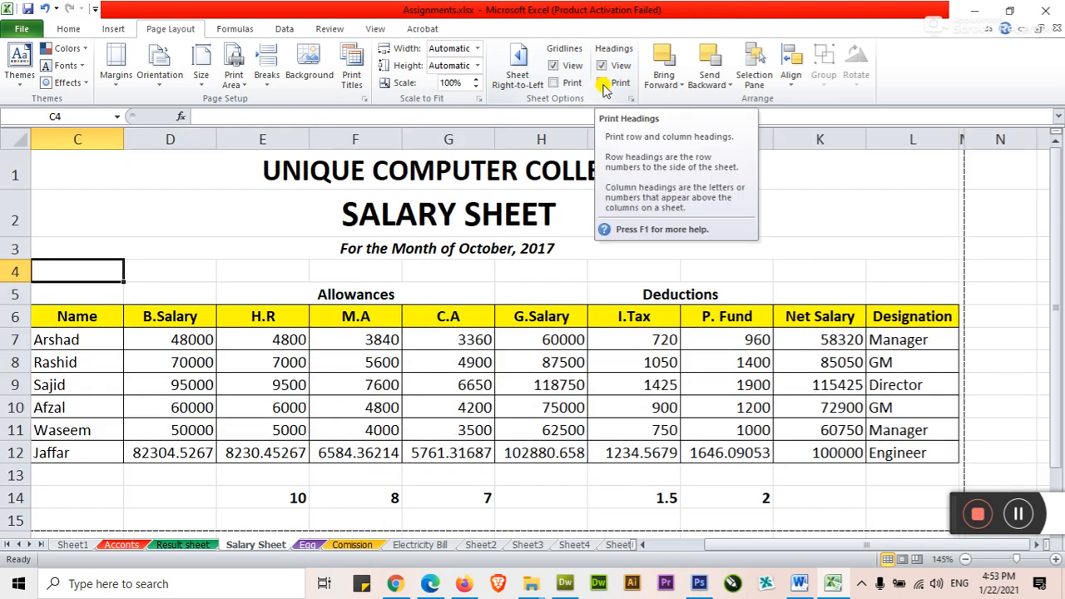
pyautogui.click(603, 83)
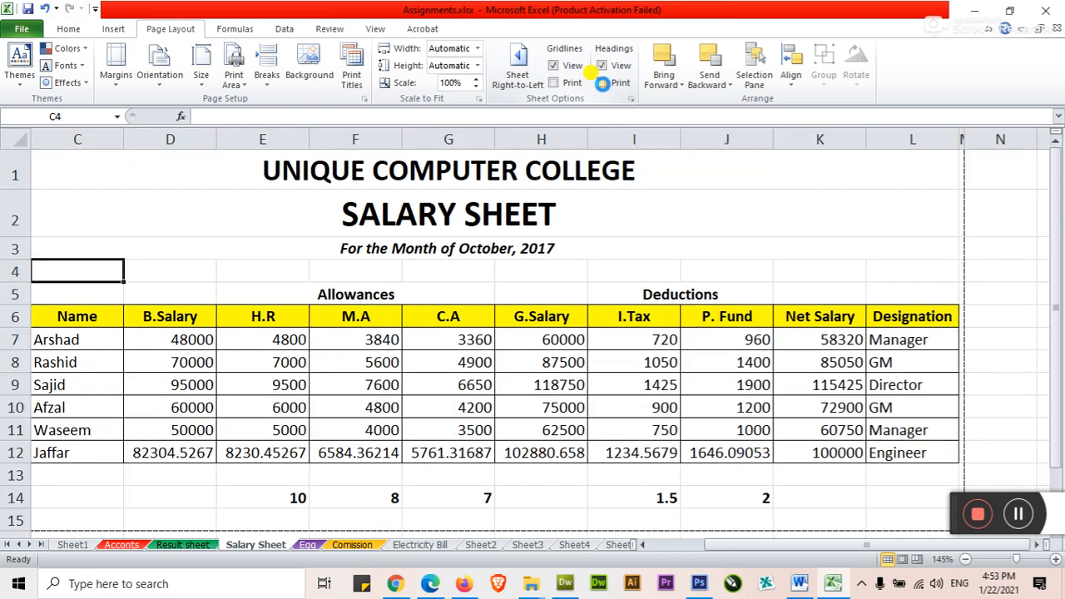
pyautogui.click(592, 275)
pyautogui.click(570, 273)
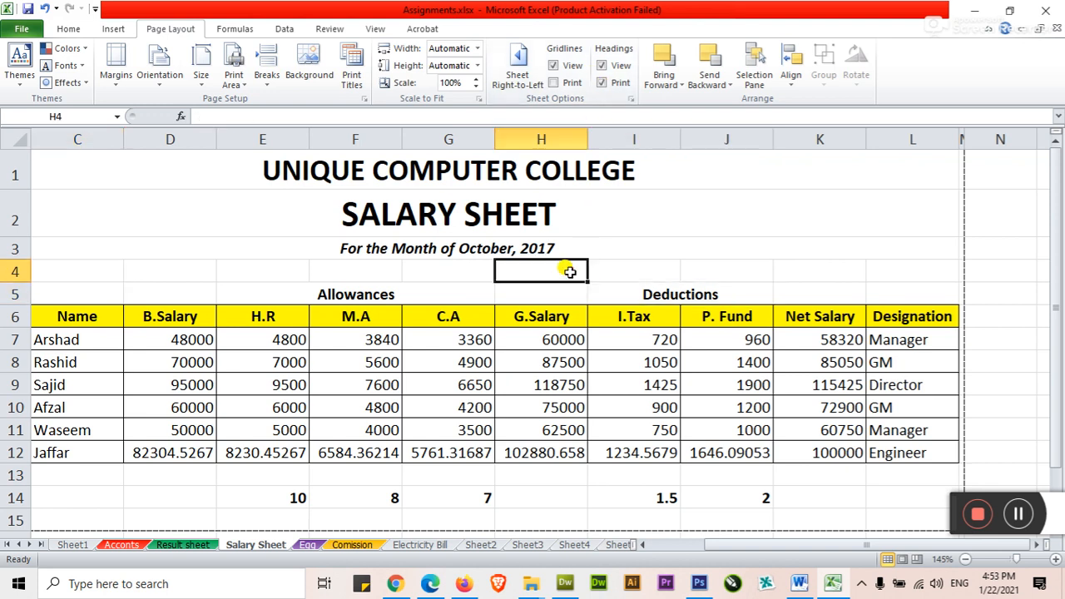
pyautogui.hotkey('ctrl', 'p')
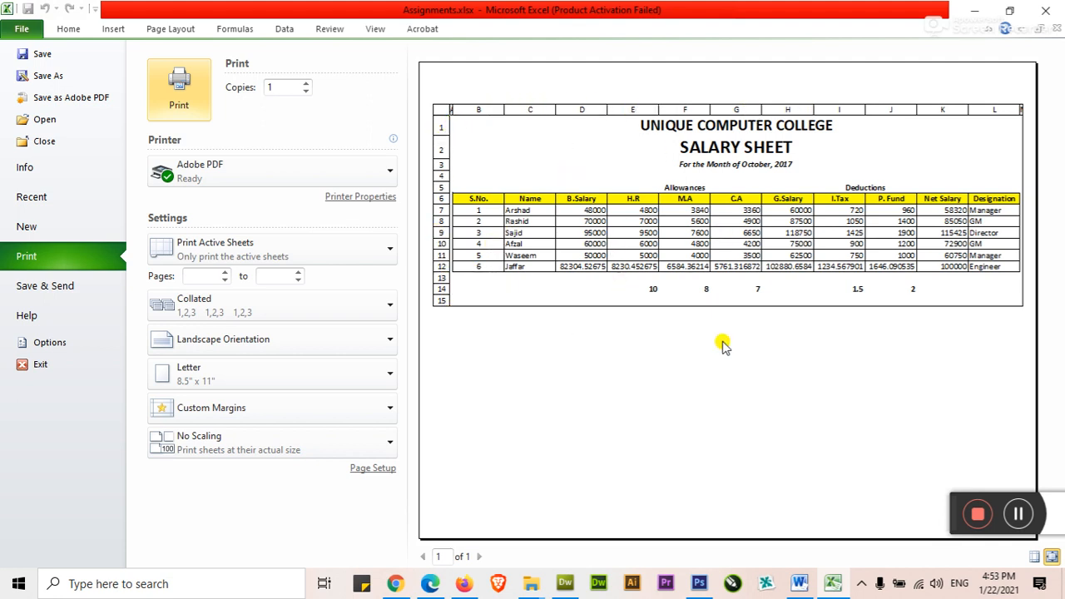
pyautogui.press('Escape')
pyautogui.scroll(-4, 641, 441)
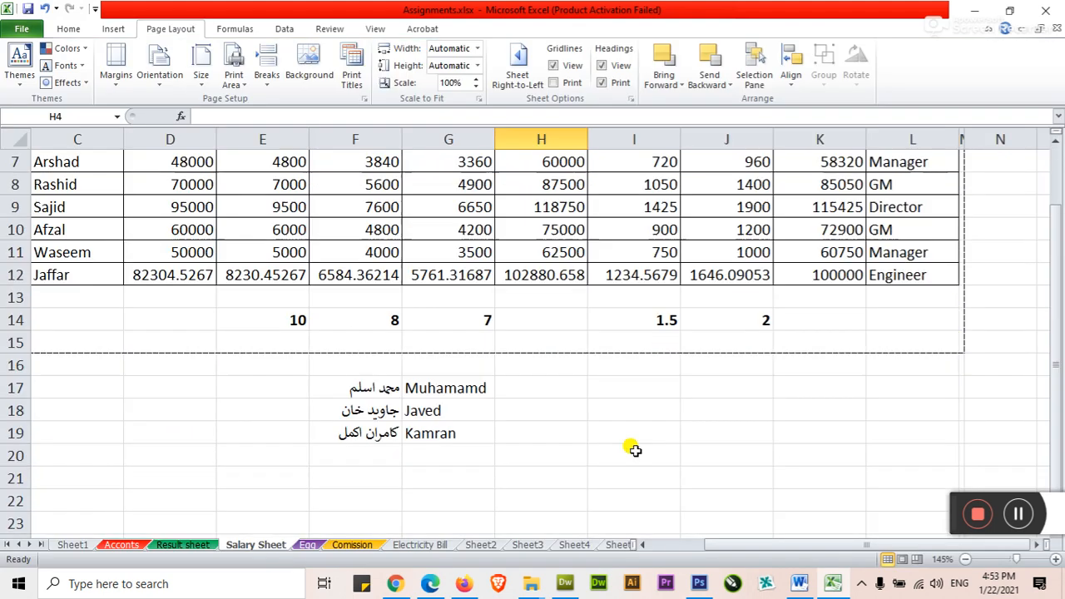
pyautogui.moveTo(521, 317); pyautogui.dragTo(719, 436)
pyautogui.click(671, 301)
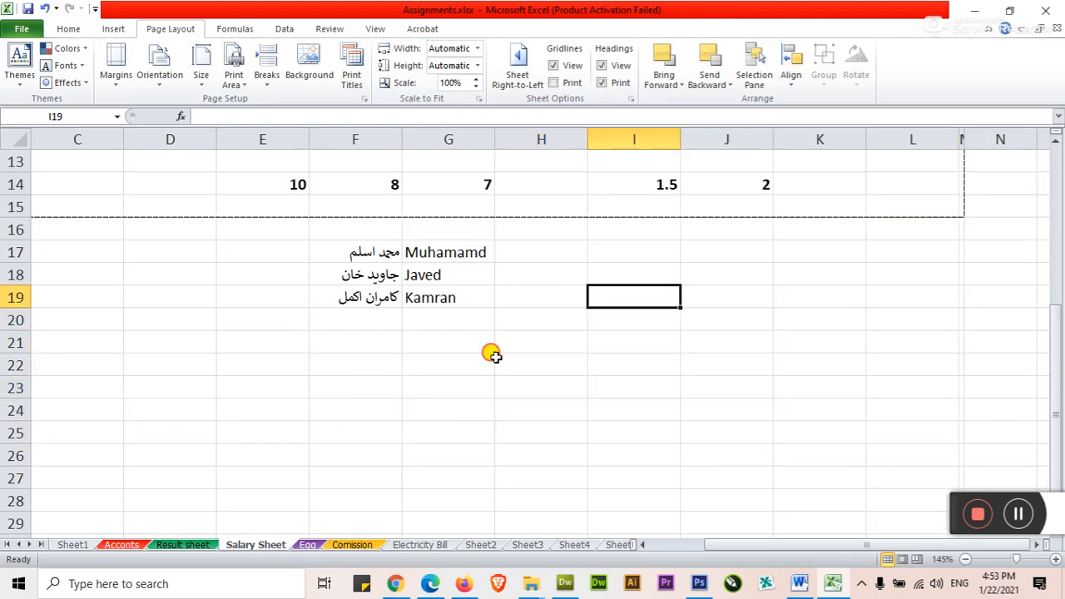
pyautogui.click(491, 357)
pyautogui.moveTo(283, 321); pyautogui.dragTo(488, 407)
pyautogui.click(554, 373)
pyautogui.scroll(4, 602, 377)
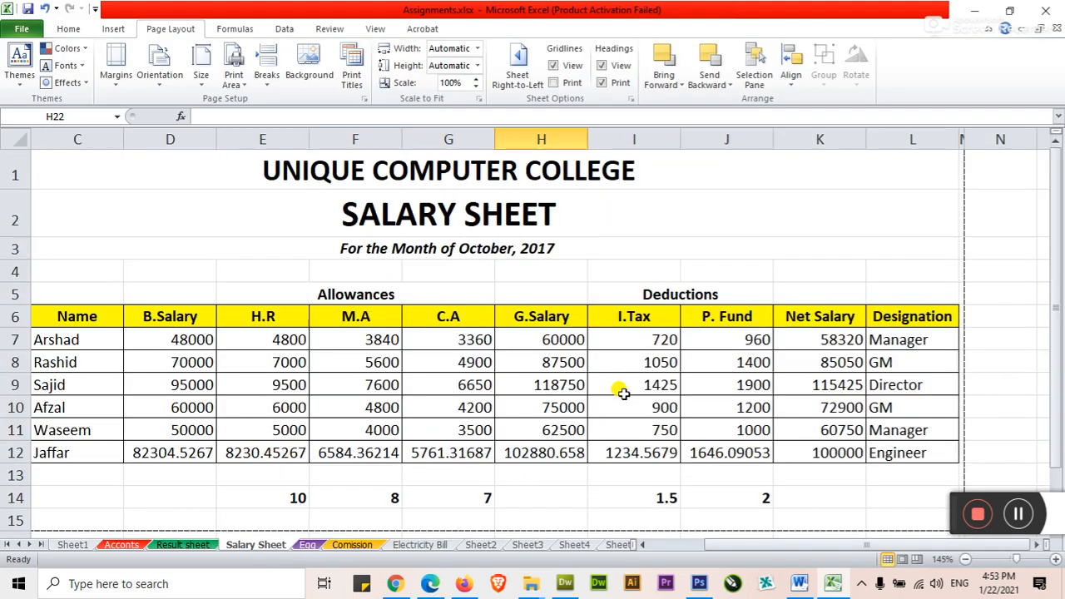
# Step: Set the Salary Sheet's gridlines to print and check them in the print preview
pyautogui.click(553, 83)
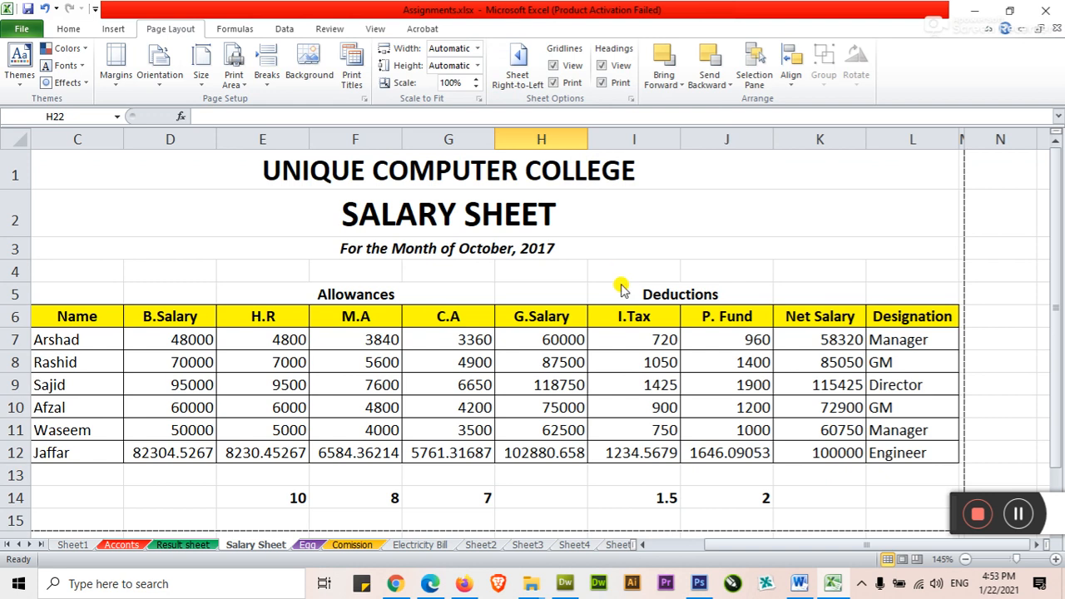
pyautogui.hotkey('ctrl', 'p')
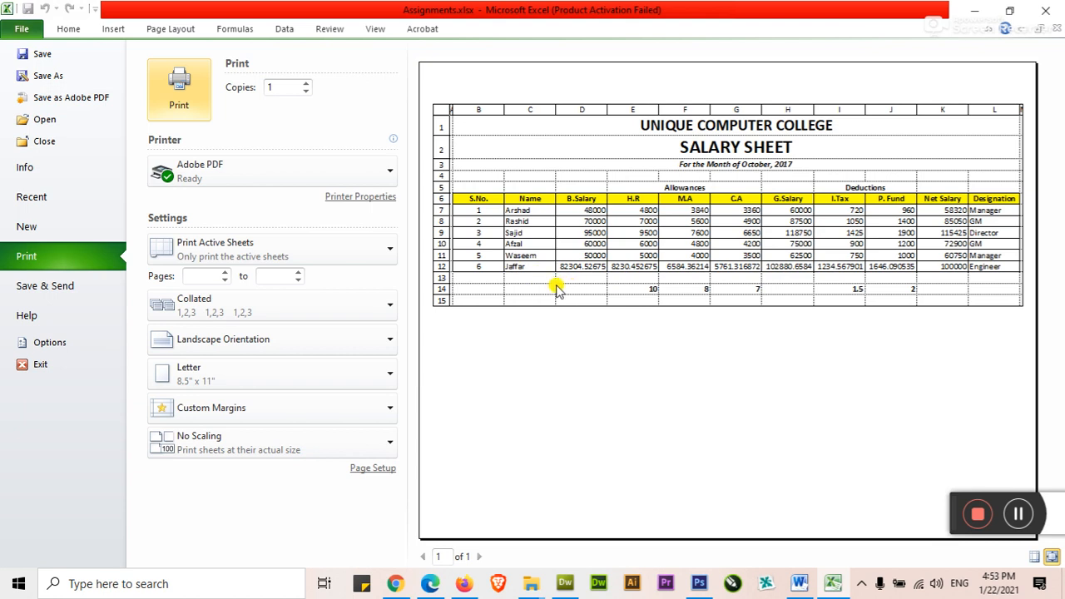
pyautogui.press('Escape')
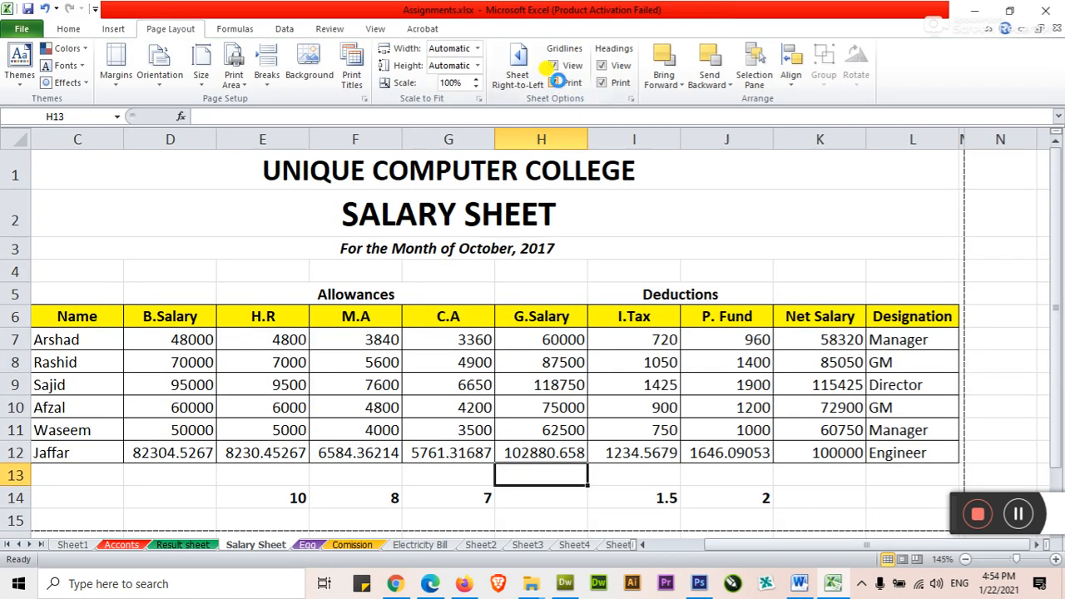
# Step: Turn off printing of the gridlines and of the row and column headings
pyautogui.click(602, 83)
# Step: Hide the gridlines and the row and column headings in the sheet's view and show both again
pyautogui.click(376, 29)
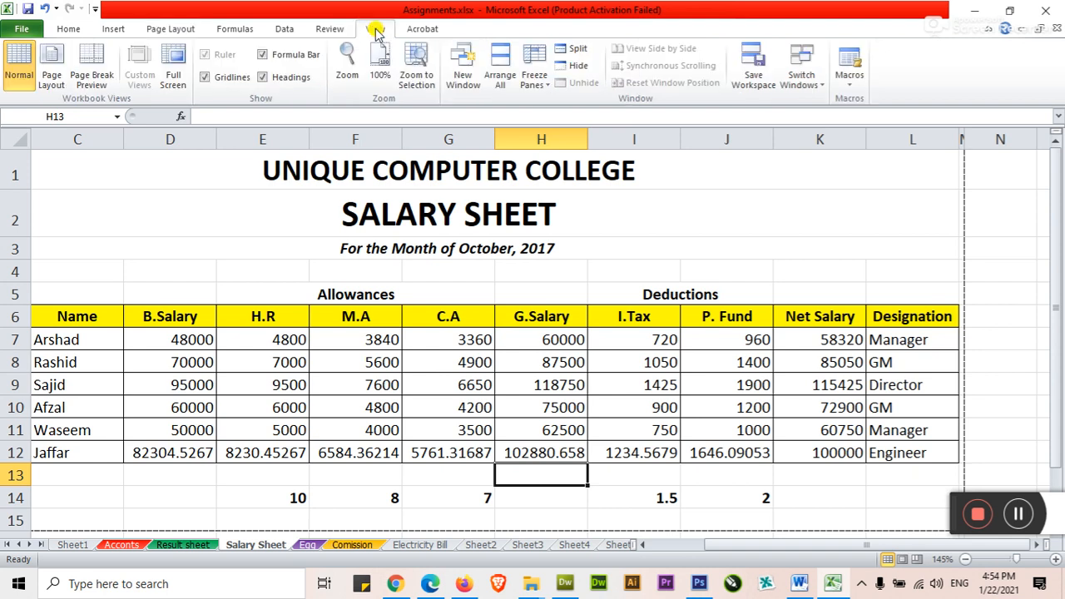
pyautogui.click(265, 78)
pyautogui.click(206, 77)
pyautogui.click(213, 79)
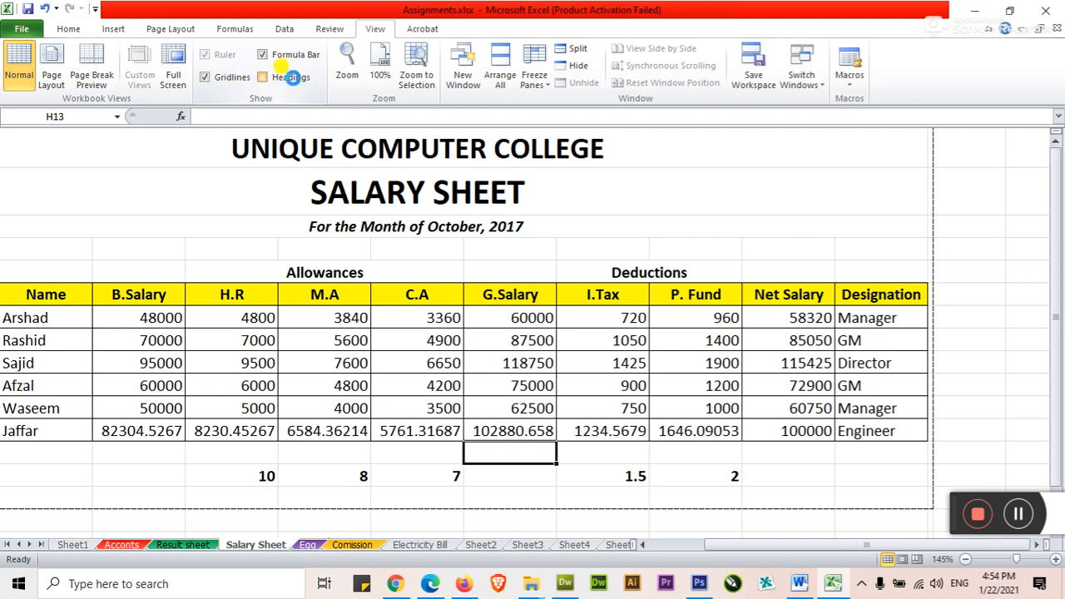
pyautogui.click(293, 81)
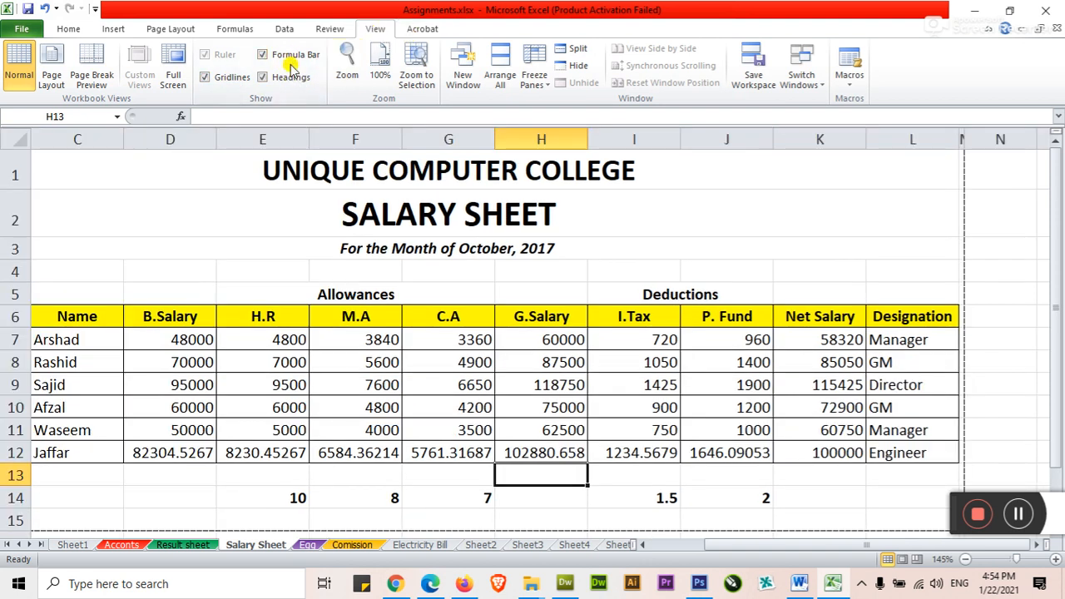
# Step: Hide the formula bar, headings and gridlines in the sheet's view and restore all three
pyautogui.click(290, 53)
pyautogui.click(283, 77)
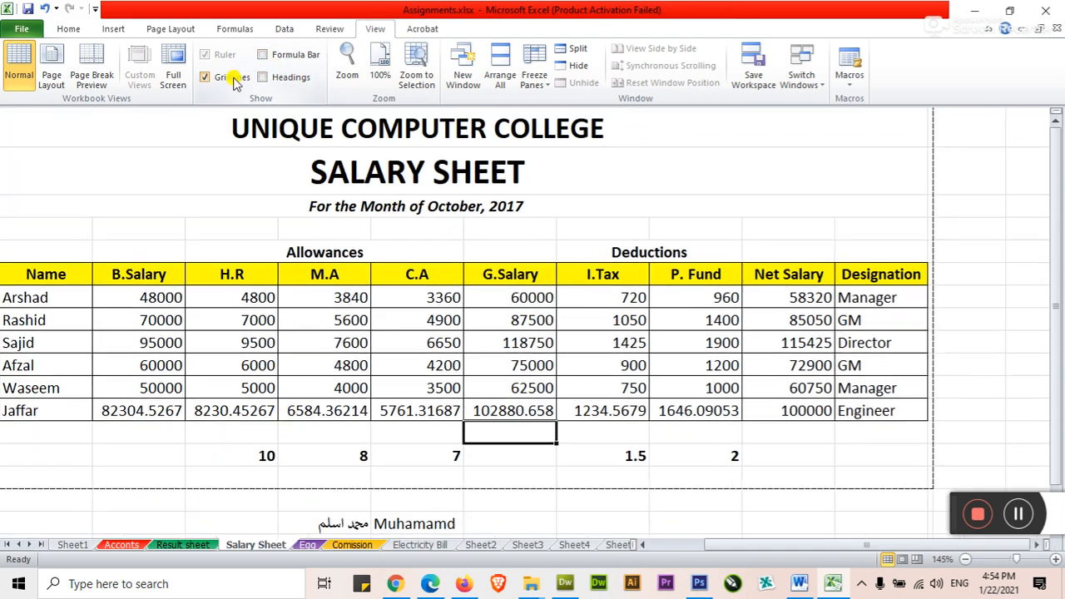
pyautogui.click(235, 80)
pyautogui.click(229, 84)
pyautogui.click(268, 79)
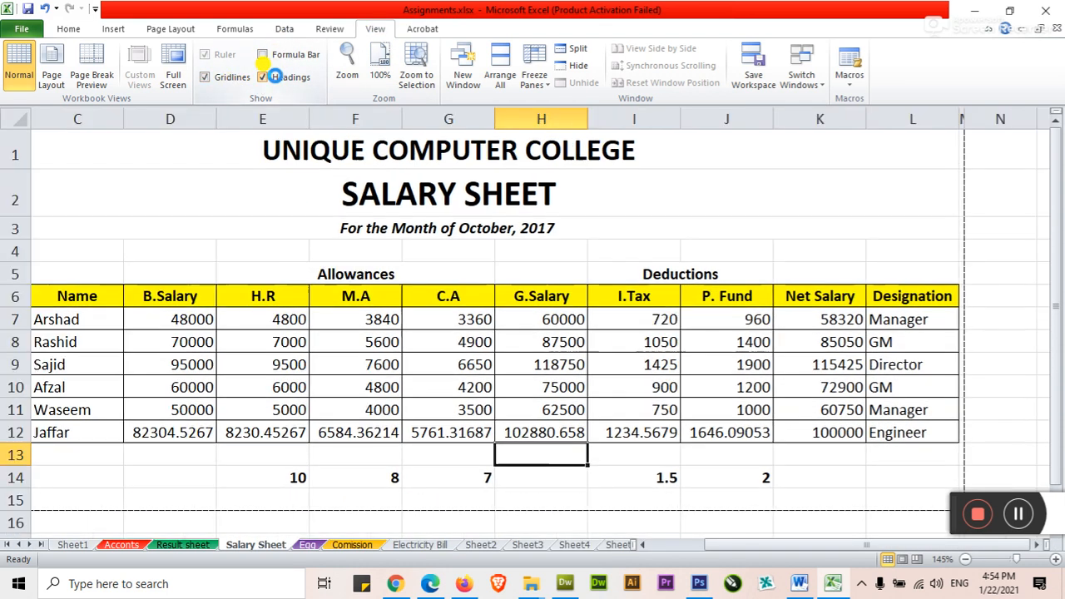
pyautogui.click(268, 55)
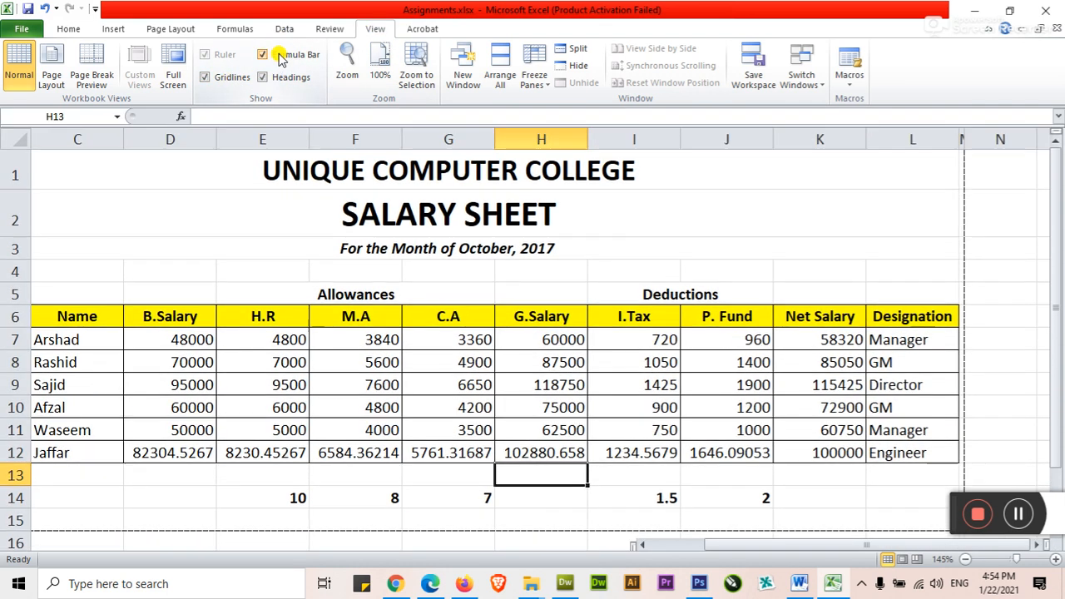
pyautogui.click(171, 28)
pyautogui.click(600, 83)
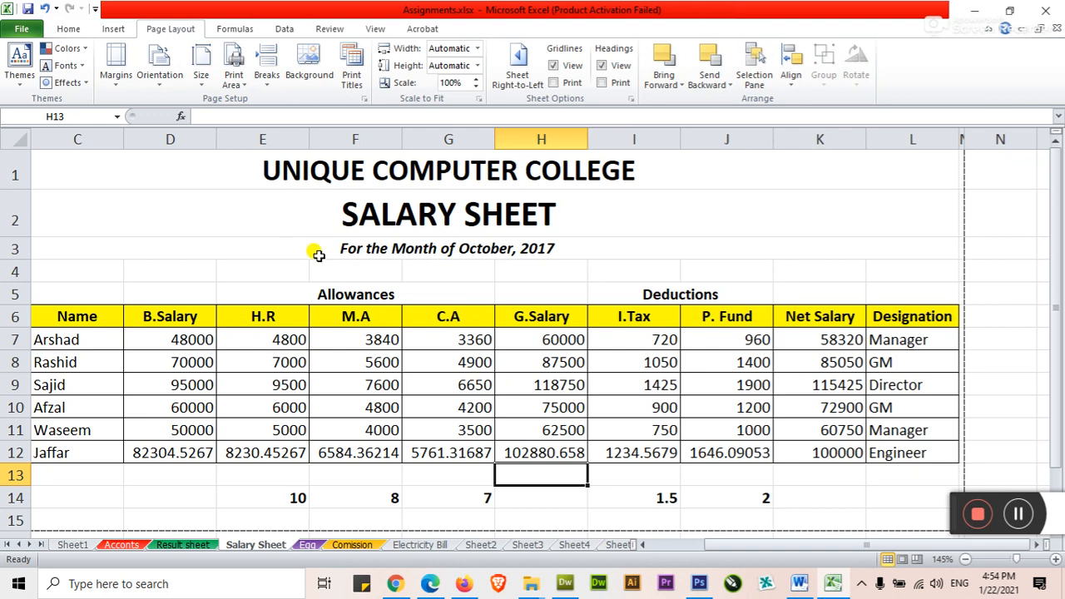
pyautogui.click(302, 273)
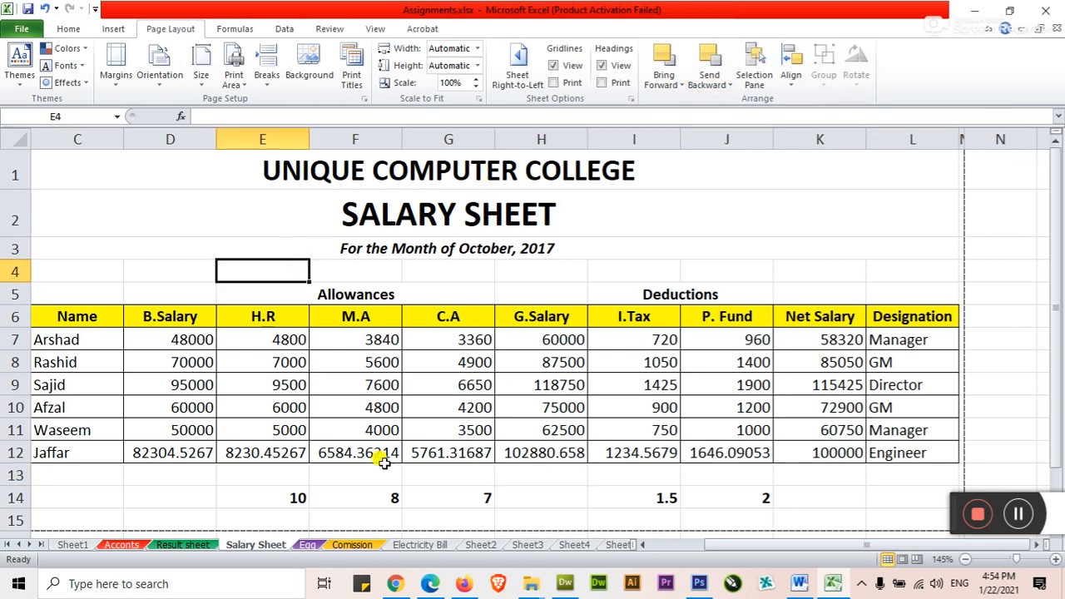
# Step: Switch to the Print Titles sheet and look through its long salary table from the first to the last rows
pyautogui.click(671, 546)
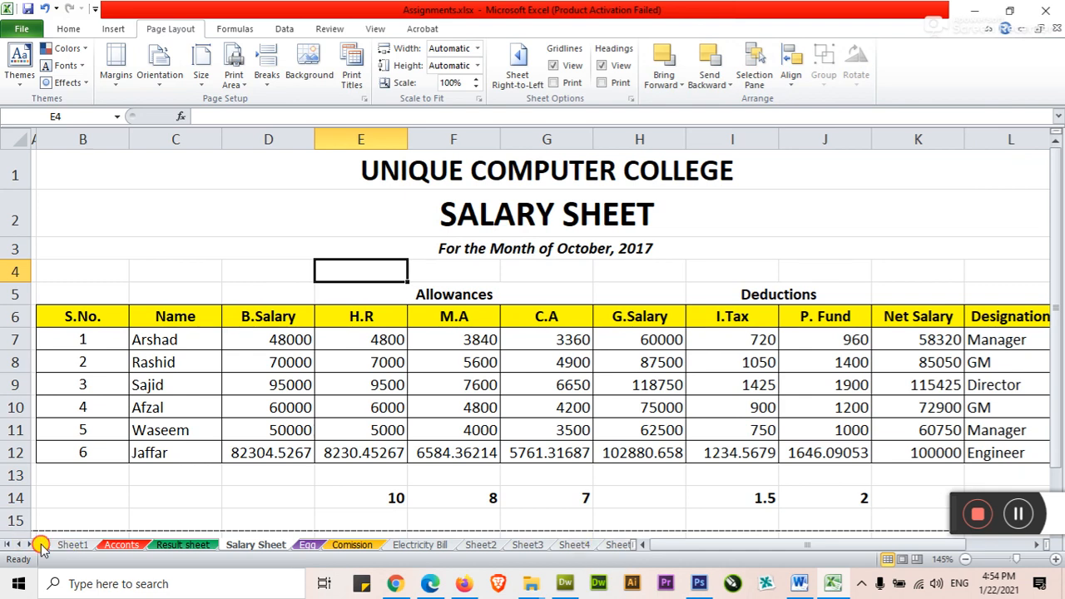
pyautogui.click(39, 547)
pyautogui.click(562, 545)
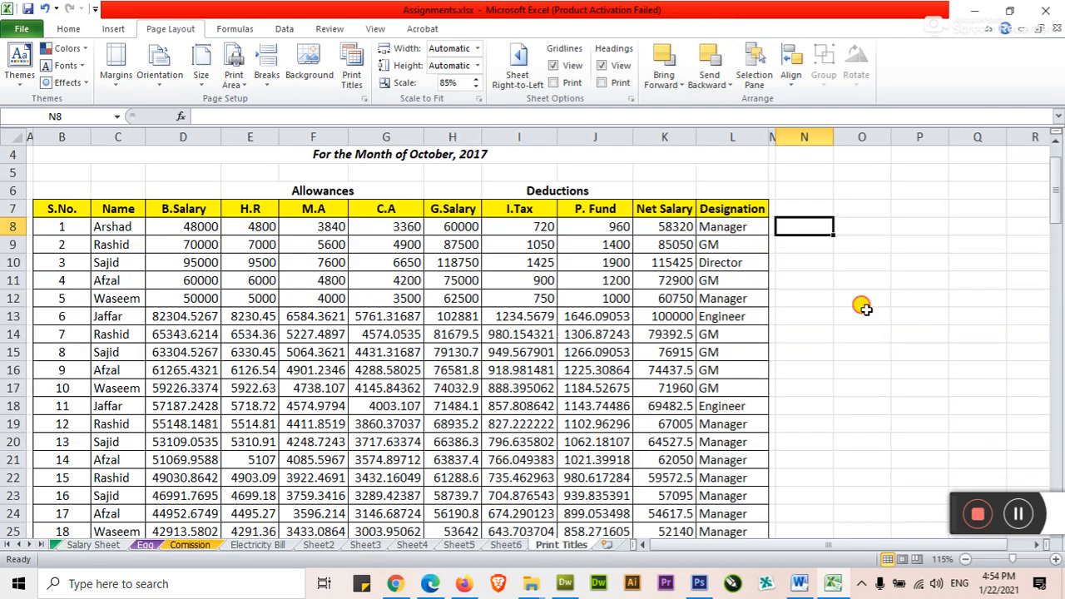
pyautogui.click(863, 311)
pyautogui.scroll(-20, 812, 349)
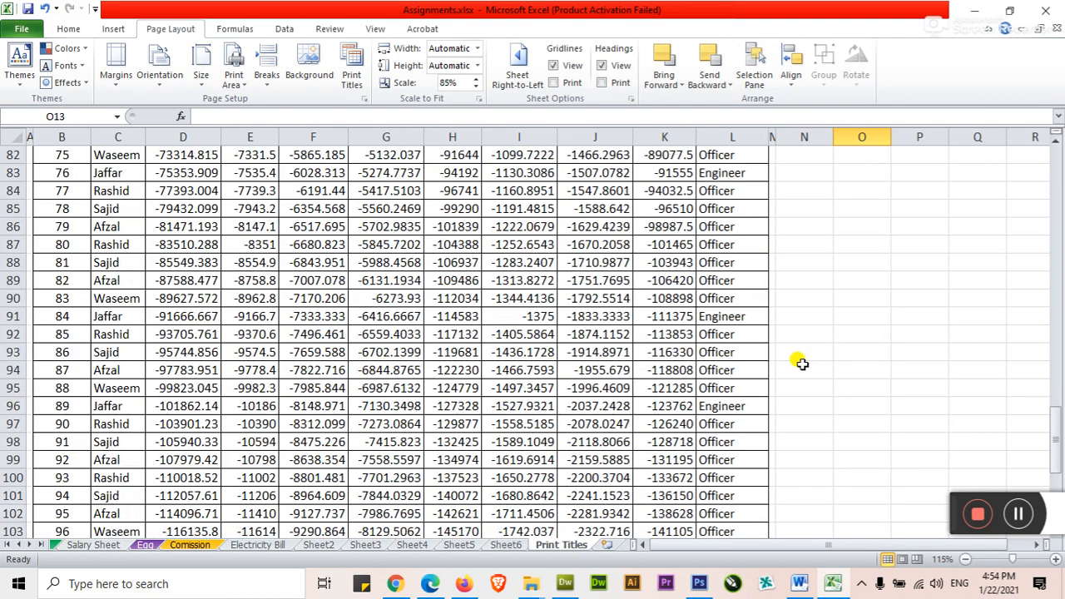
pyautogui.scroll(-11, 801, 363)
pyautogui.scroll(20, 802, 362)
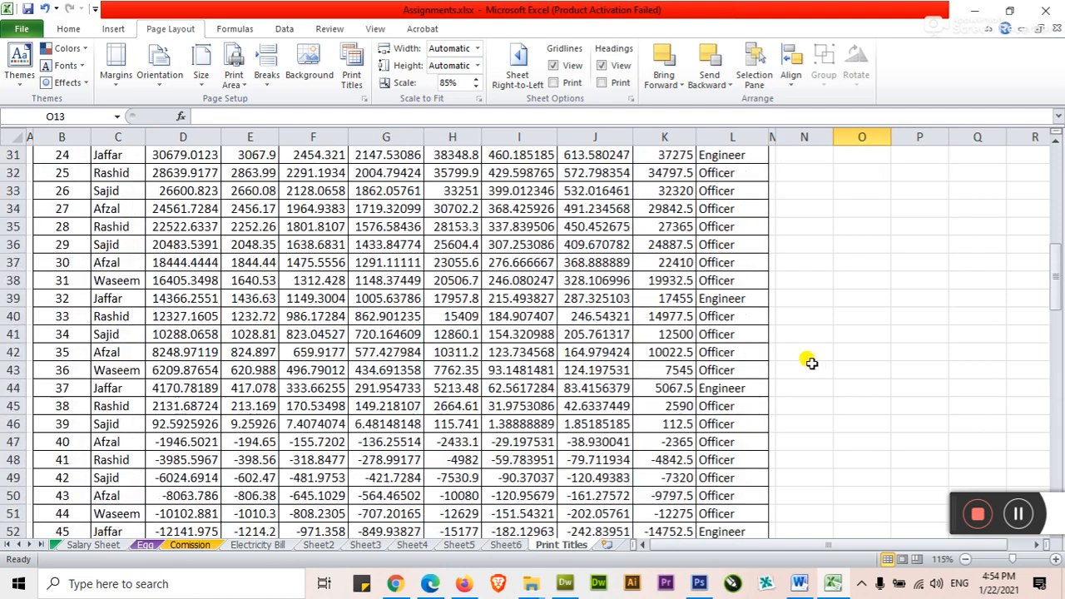
pyautogui.scroll(10, 812, 363)
pyautogui.click(776, 318)
pyautogui.click(777, 282)
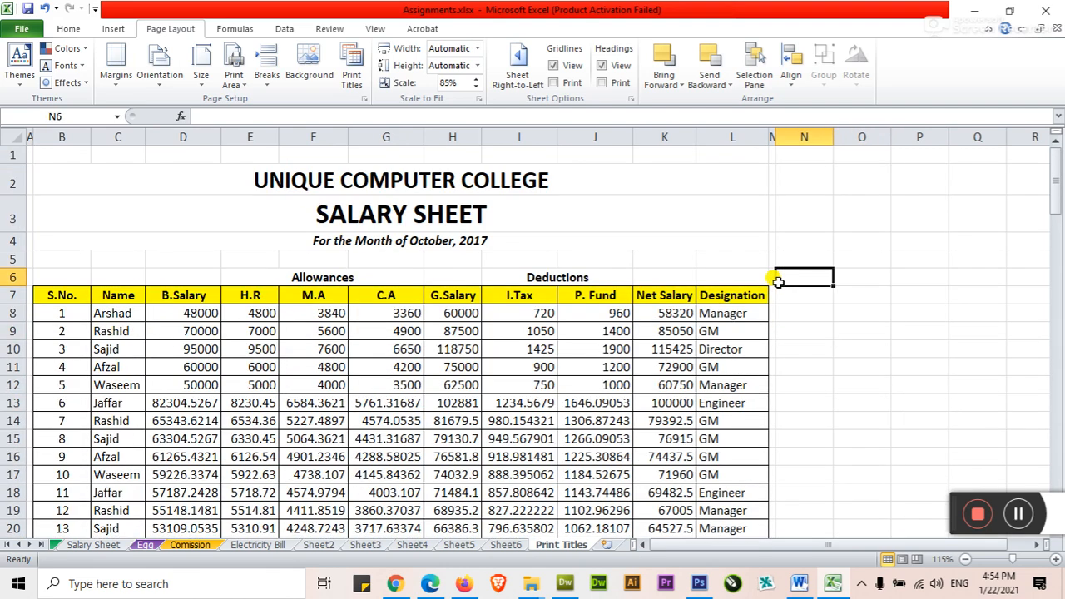
# Step: Examine the header row on each of the three pages in the Print Titles sheet's print preview
pyautogui.hotkey('ctrl', 'Home')
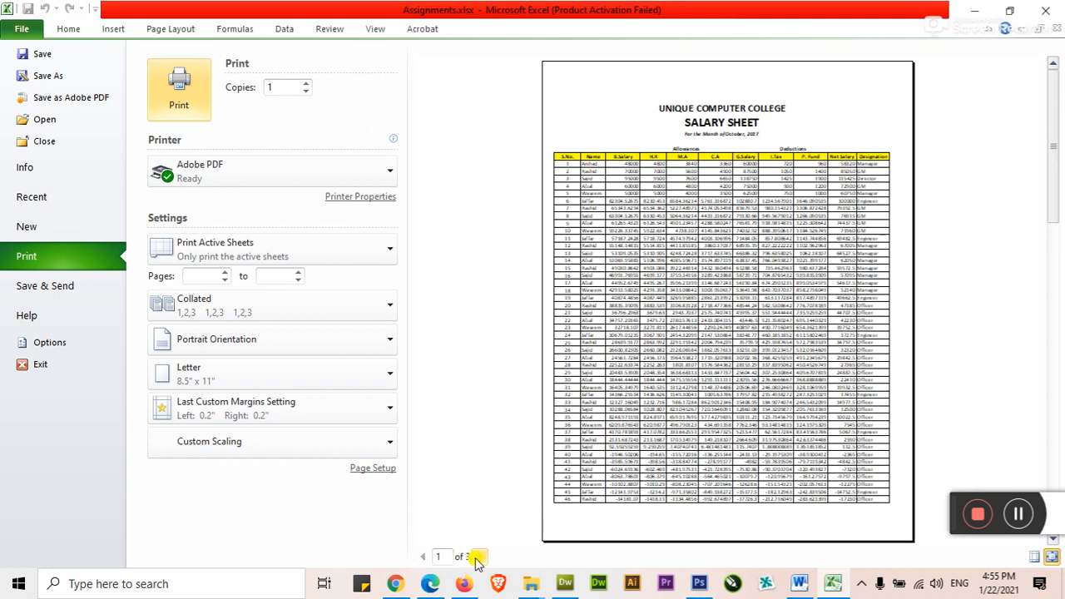
pyautogui.click(480, 557)
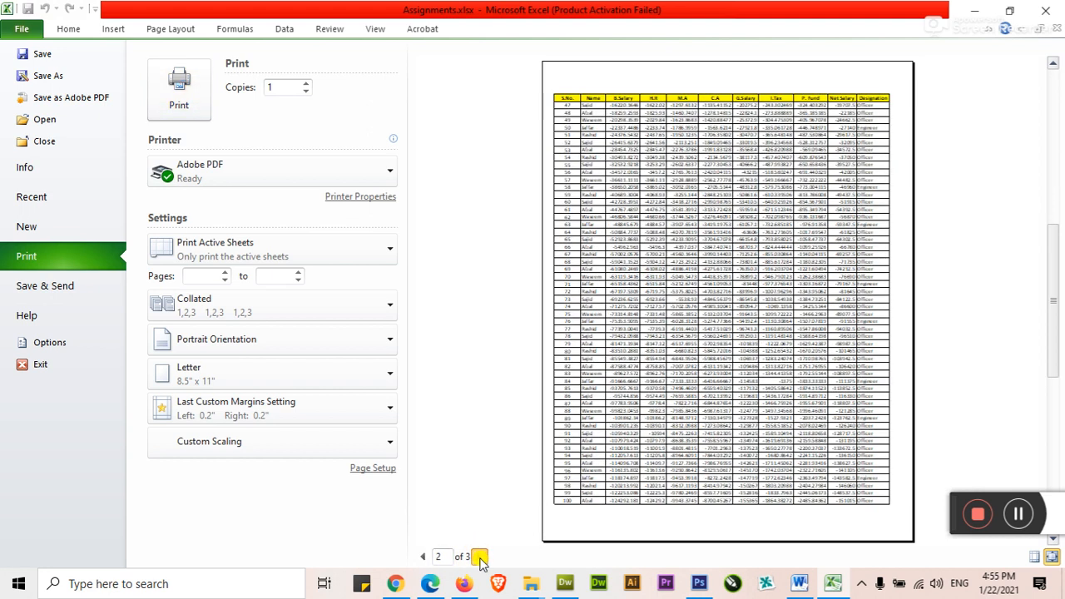
pyautogui.click(479, 557)
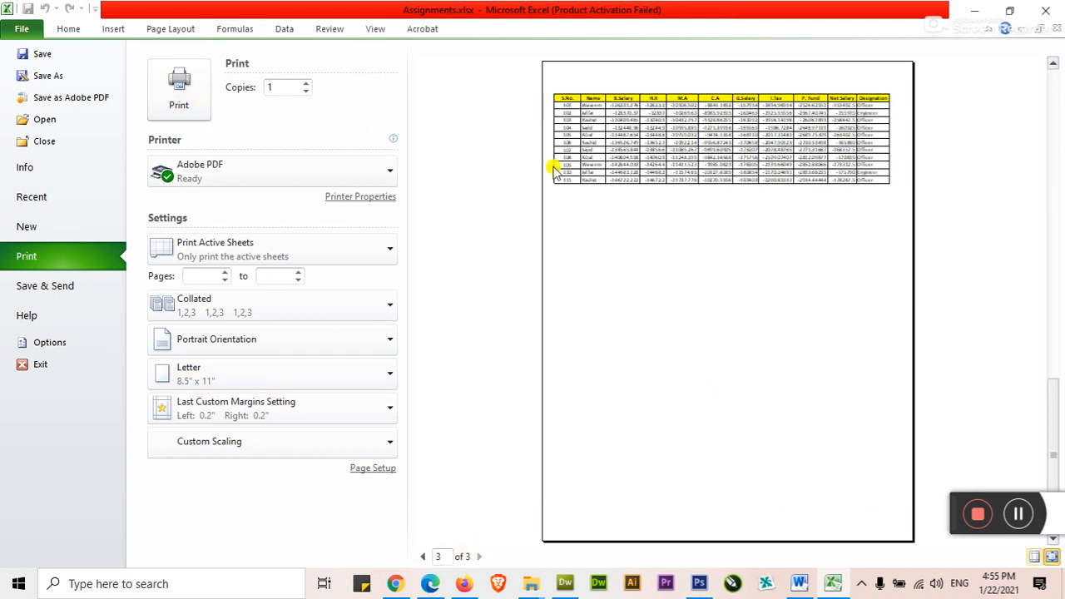
pyautogui.click(423, 557)
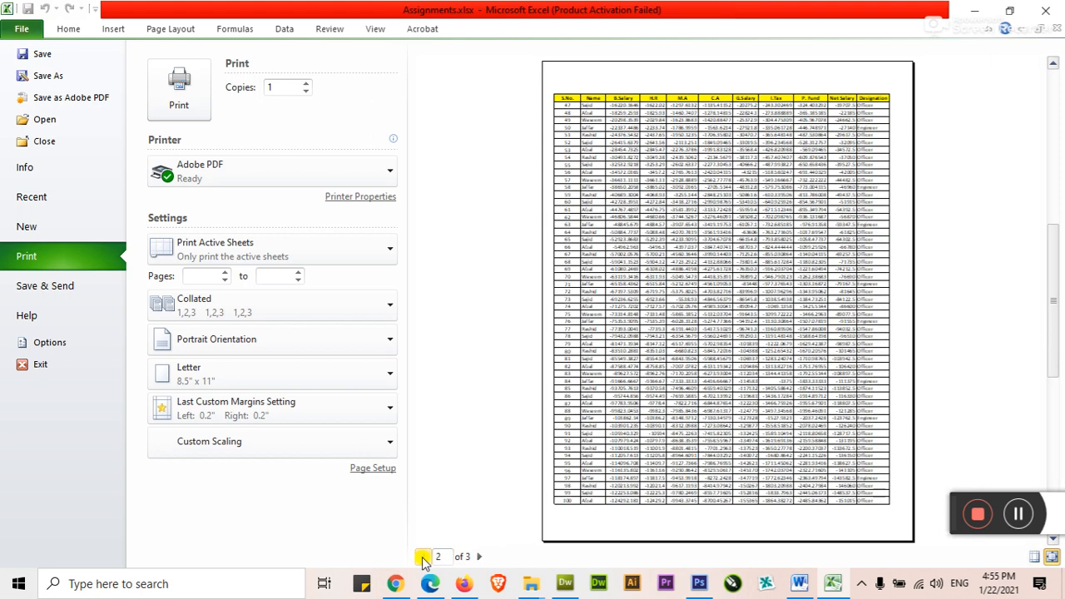
pyautogui.click(422, 558)
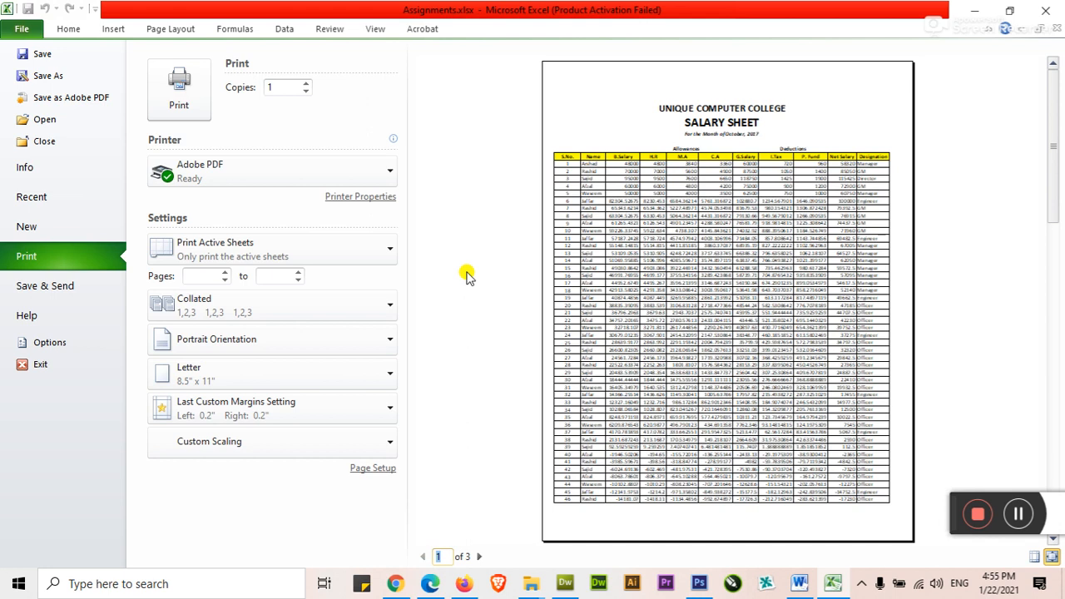
# Step: Set the number of print copies to 10 and review the available printers, keeping Adobe PDF
pyautogui.click(288, 89)
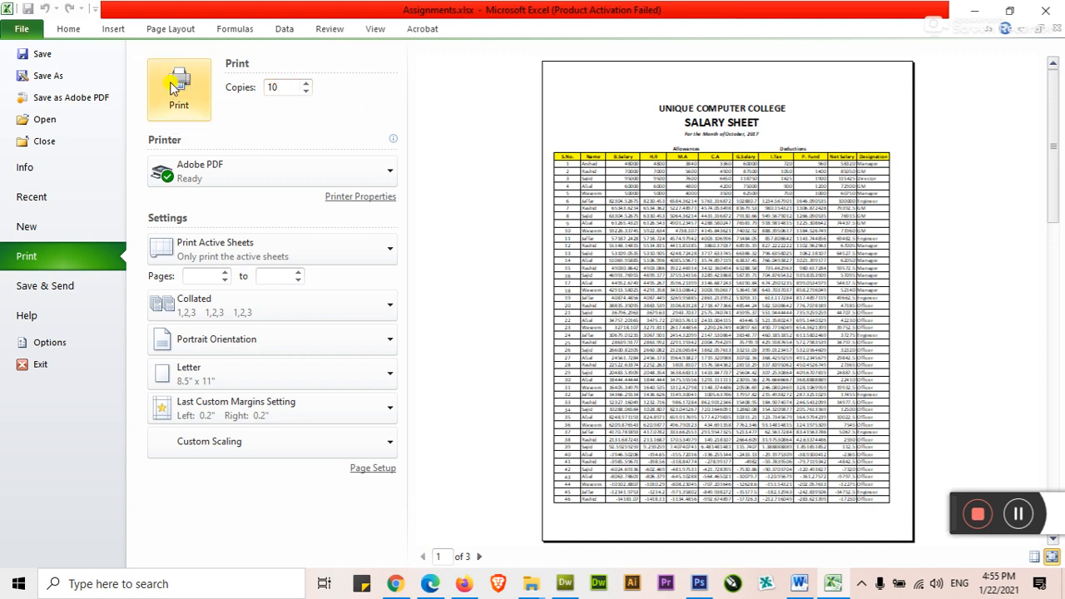
pyautogui.click(209, 161)
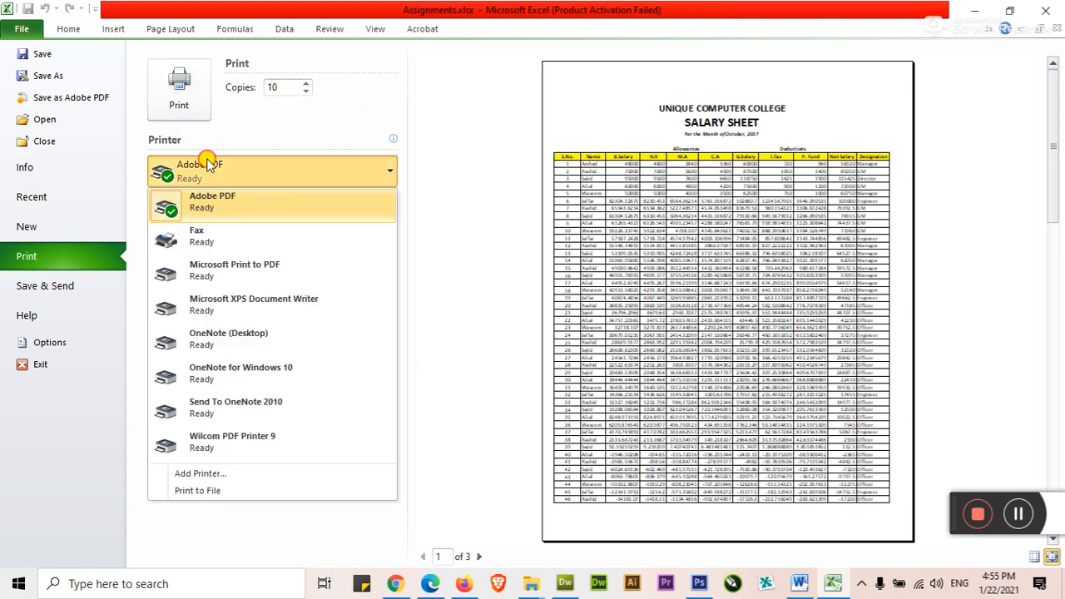
pyautogui.click(229, 166)
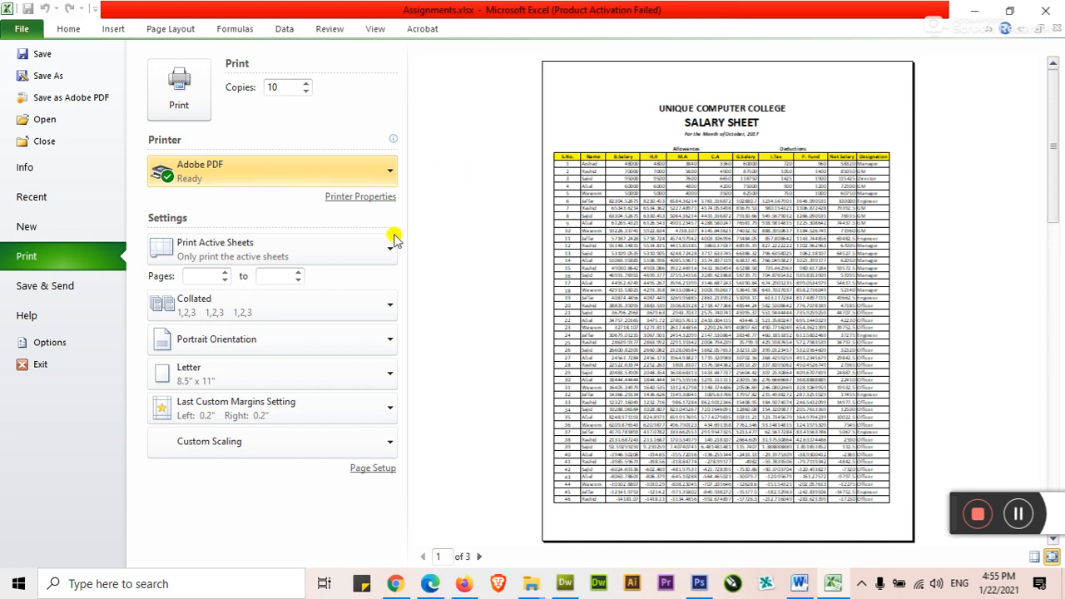
# Step: Compare the Collated and Uncollated page orders for the copies and set the printing to Uncollated
pyautogui.click(392, 306)
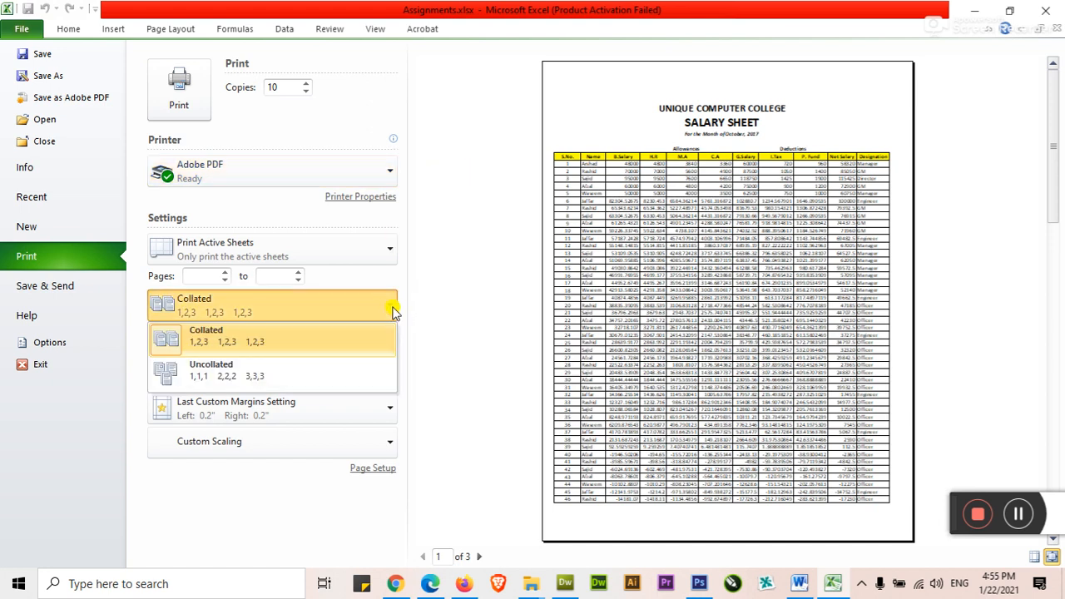
pyautogui.click(299, 375)
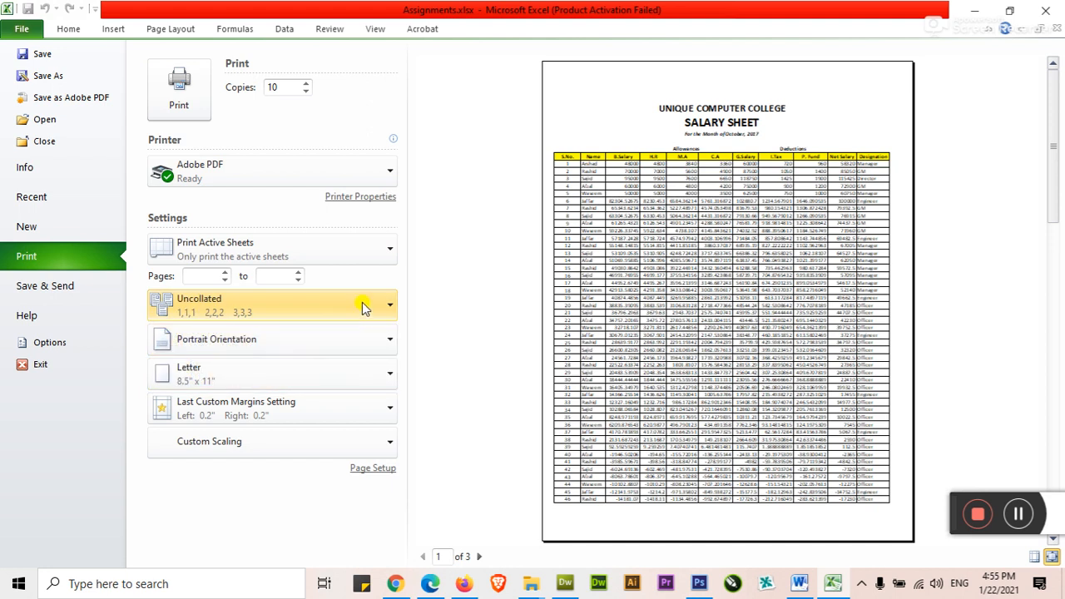
pyautogui.click(362, 310)
pyautogui.click(309, 343)
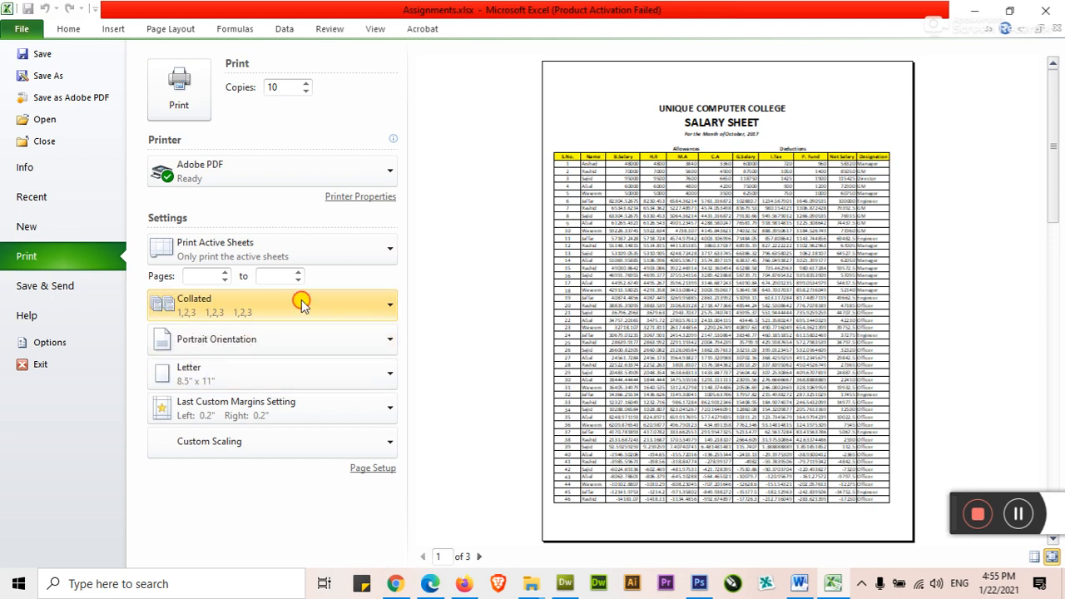
pyautogui.click(299, 303)
pyautogui.click(285, 379)
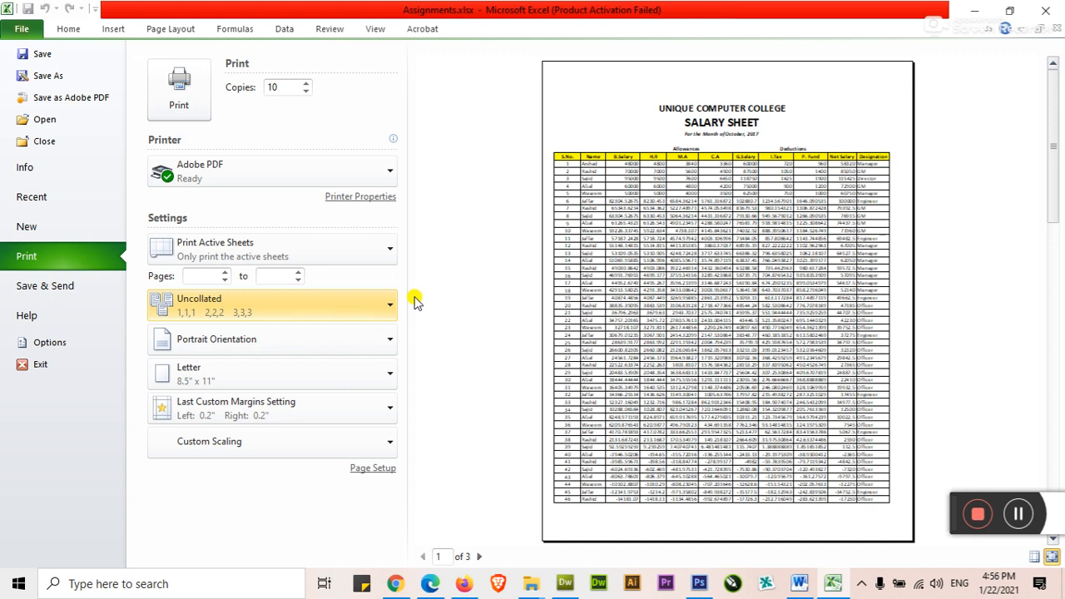
# Step: Set the copies' page order to Collated and limit the printed pages to 5 to 10
pyautogui.click(372, 309)
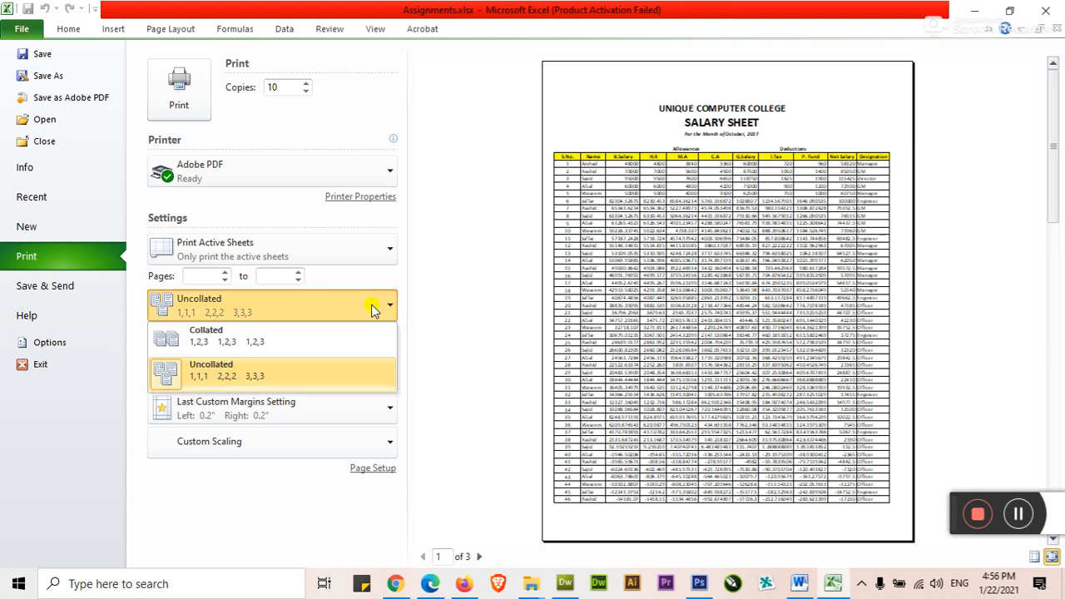
pyautogui.click(323, 340)
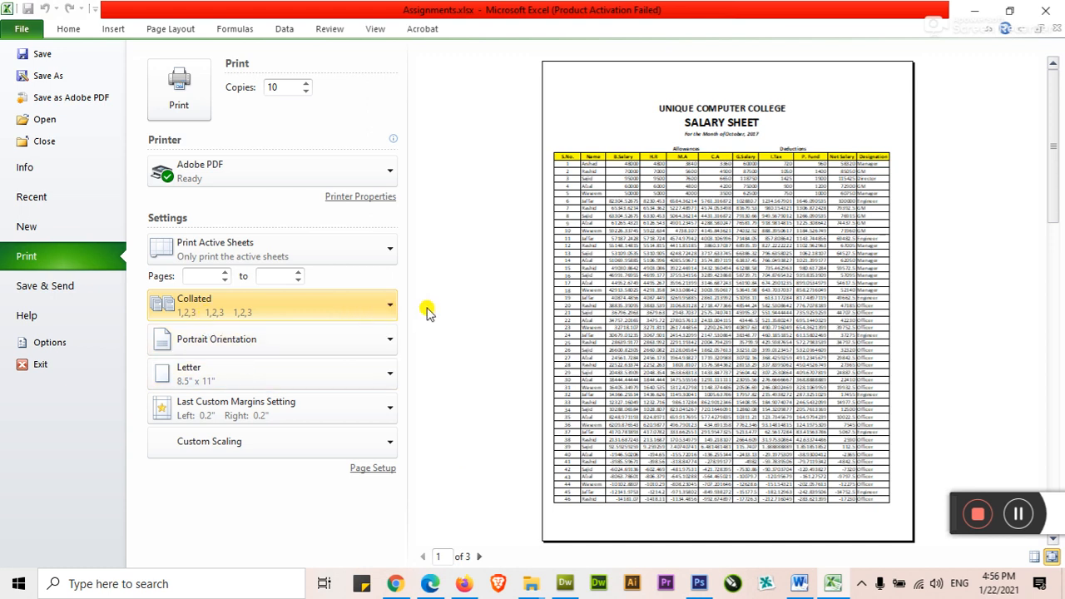
pyautogui.click(191, 275)
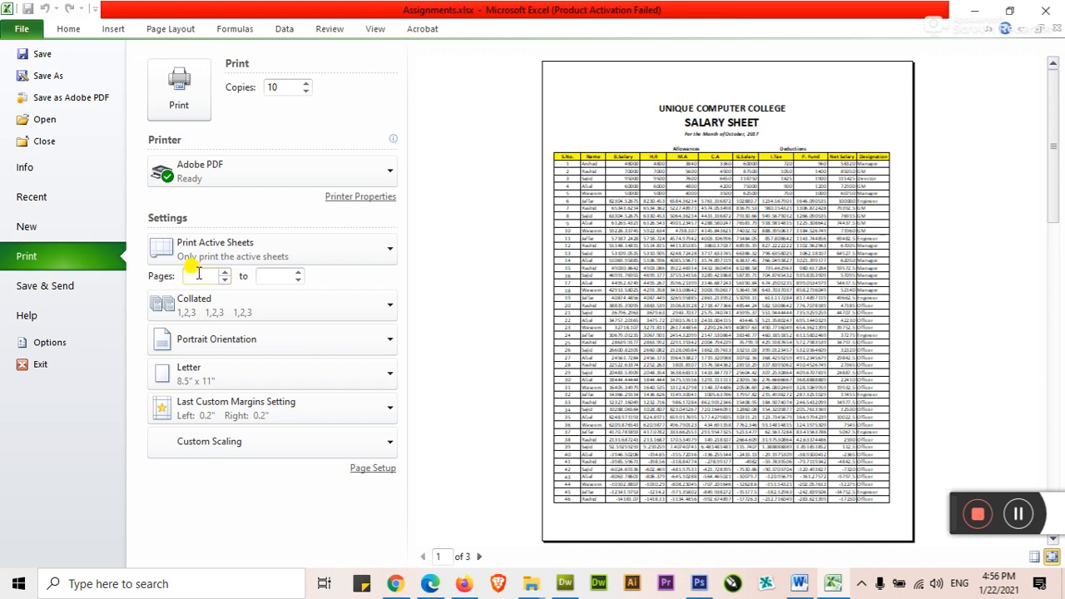
pyautogui.write('10')
pyautogui.click(263, 276)
pyautogui.write('30')
pyautogui.doubleClick(274, 276)
pyautogui.write('1')
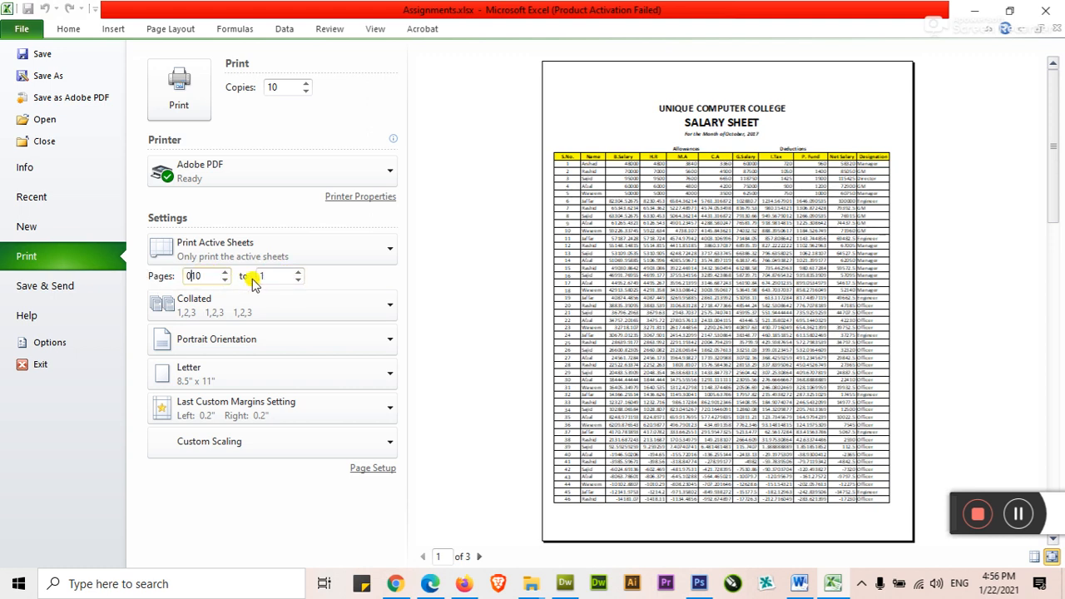
pyautogui.moveTo(216, 277); pyautogui.dragTo(133, 275)
pyautogui.write('0')
pyautogui.press('BackSpace')
pyautogui.write('5')
pyautogui.click(267, 275)
pyautogui.write('10')
# Step: Review the choices for what to print, orientation, paper size and margins, keeping Print Active Sheets, Portrait Orientation and Letter
pyautogui.click(365, 252)
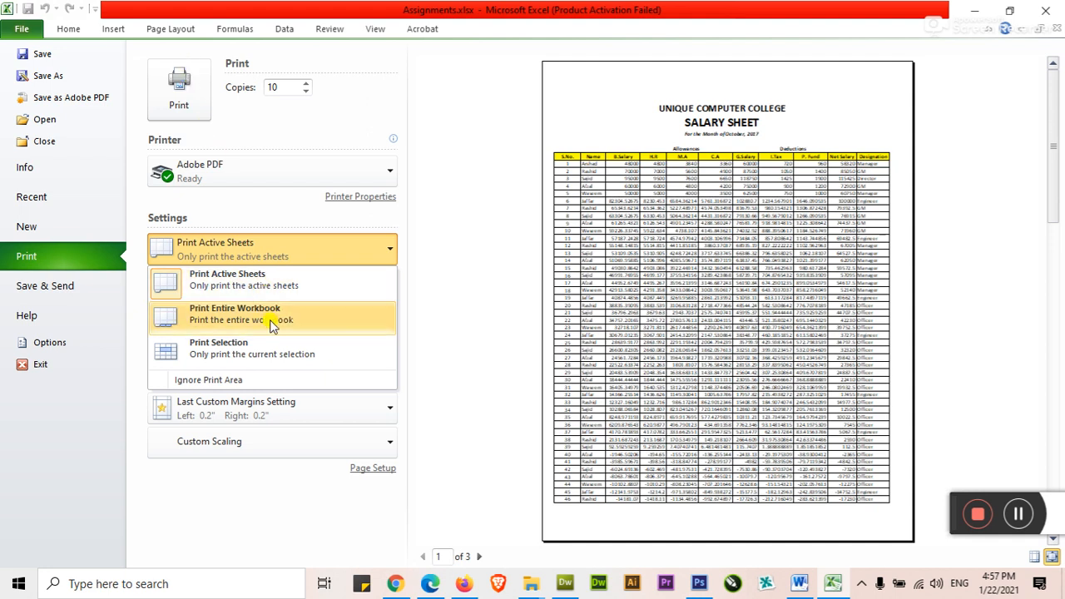
pyautogui.click(416, 290)
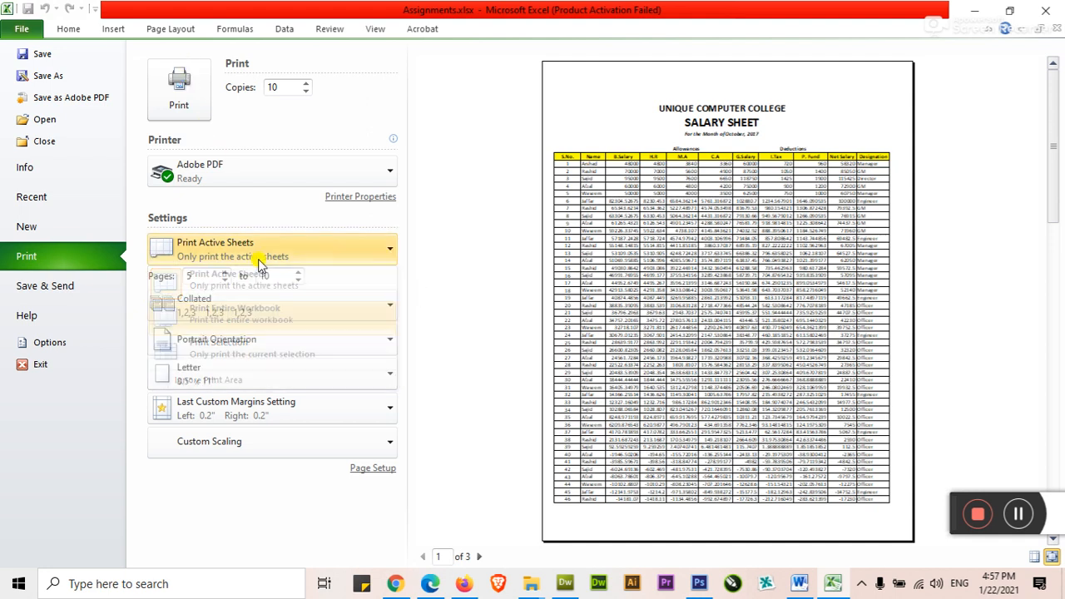
pyautogui.click(243, 250)
pyautogui.click(234, 288)
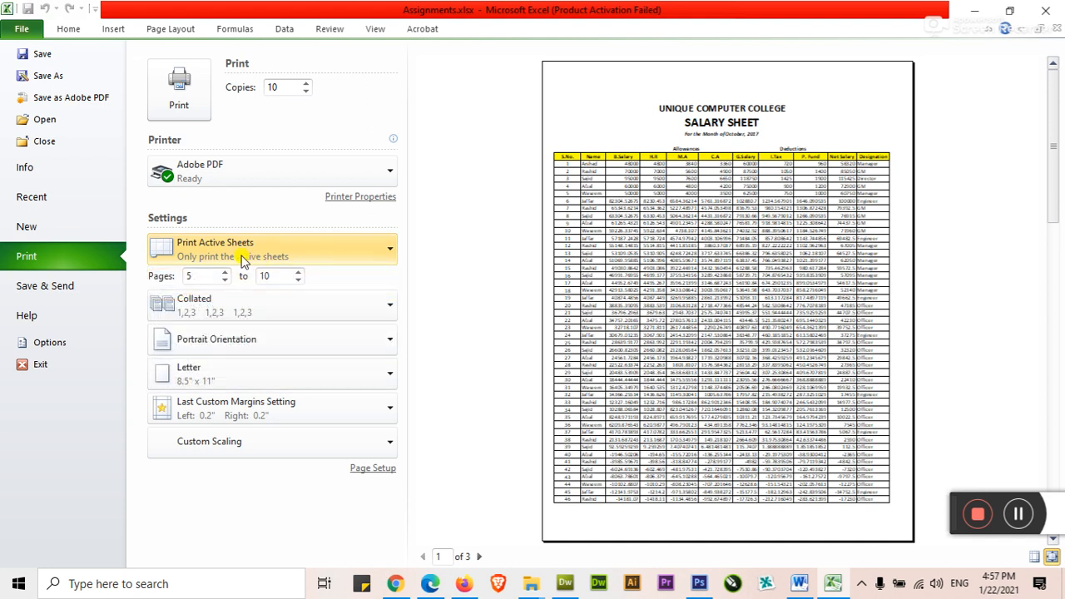
pyautogui.click(246, 339)
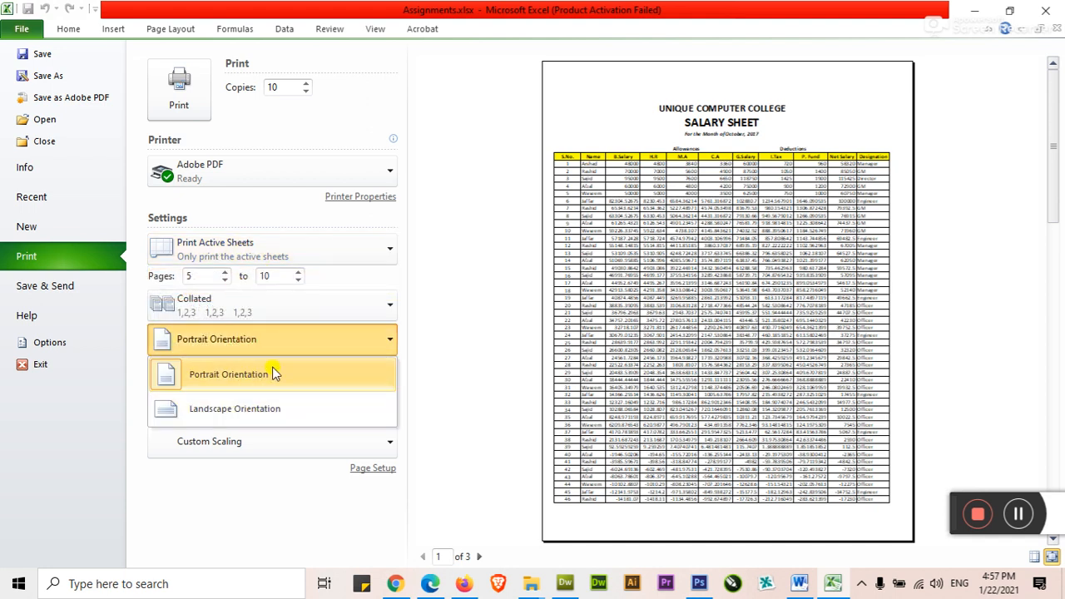
pyautogui.click(441, 326)
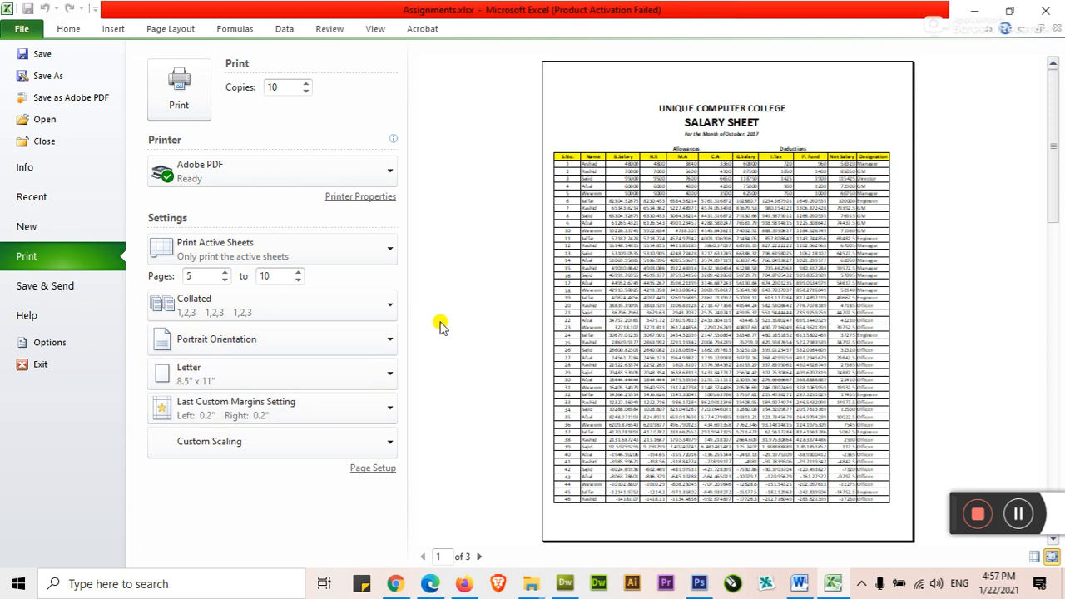
pyautogui.click(278, 381)
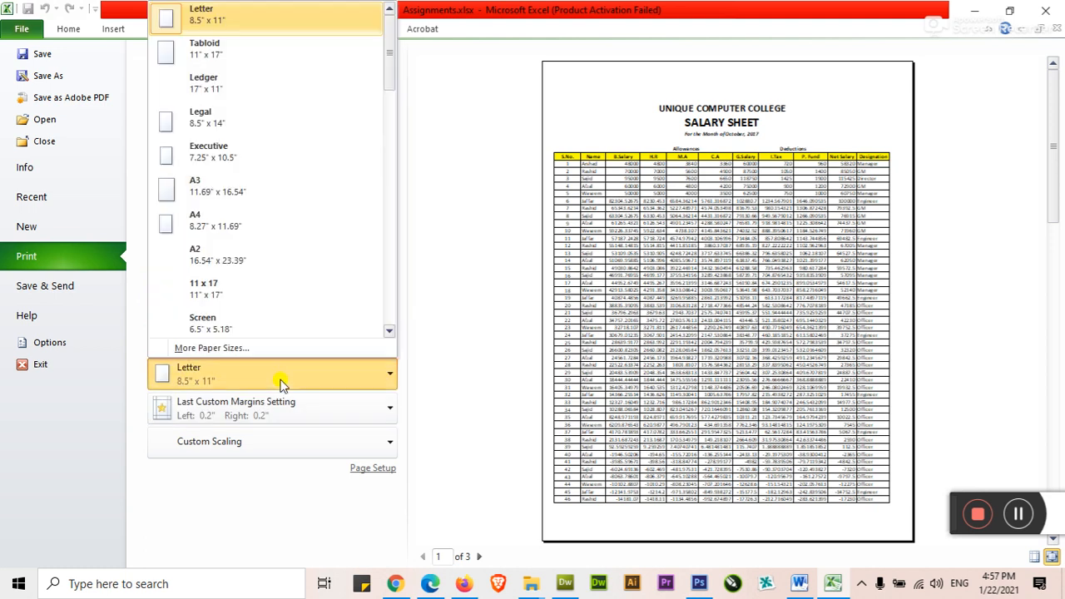
pyautogui.click(499, 231)
pyautogui.click(384, 414)
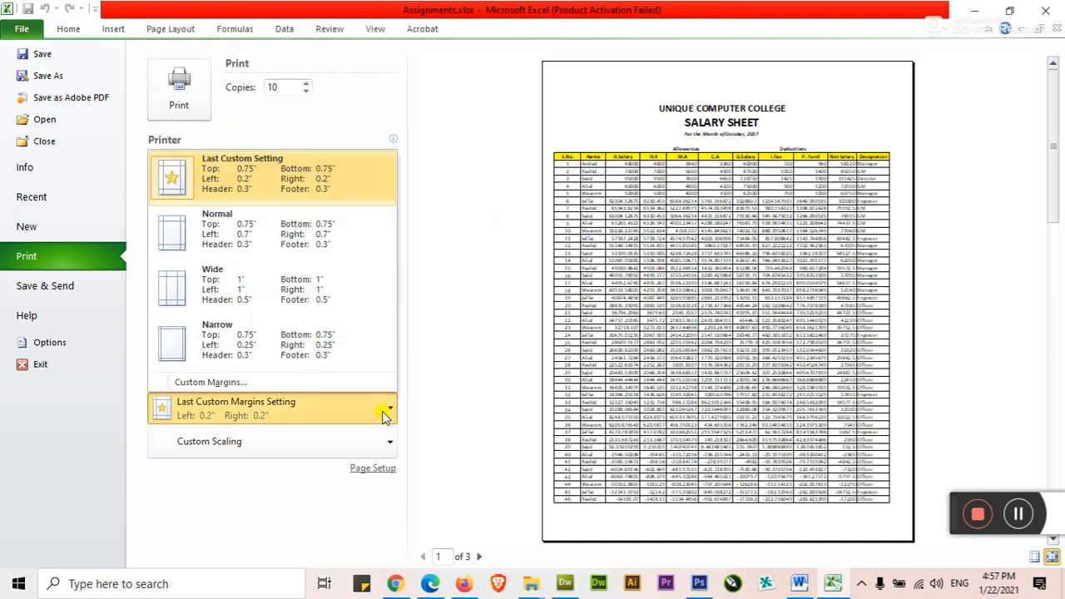
# Step: Compare Fit All Columns, Fit All Rows and Fit Sheet on One Page in the preview, and set the scaling to No Scaling
pyautogui.click(390, 442)
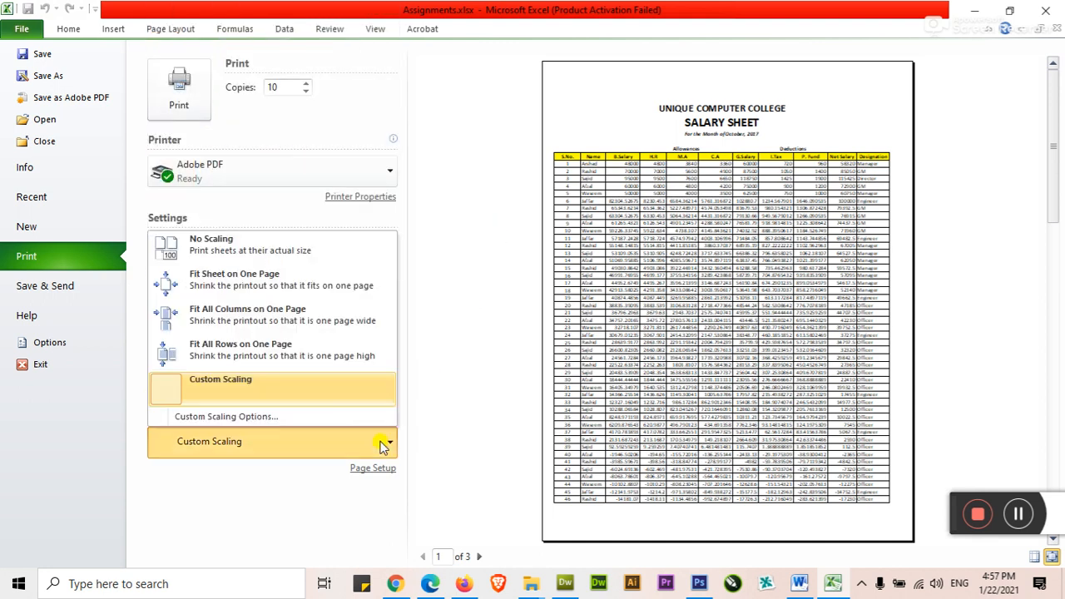
pyautogui.click(274, 321)
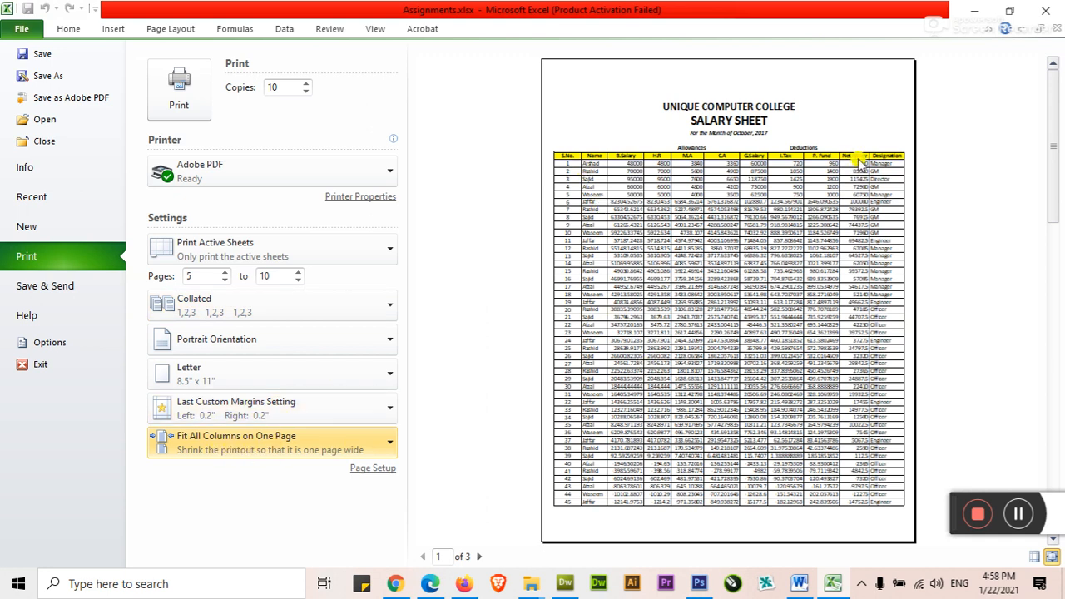
pyautogui.click(306, 454)
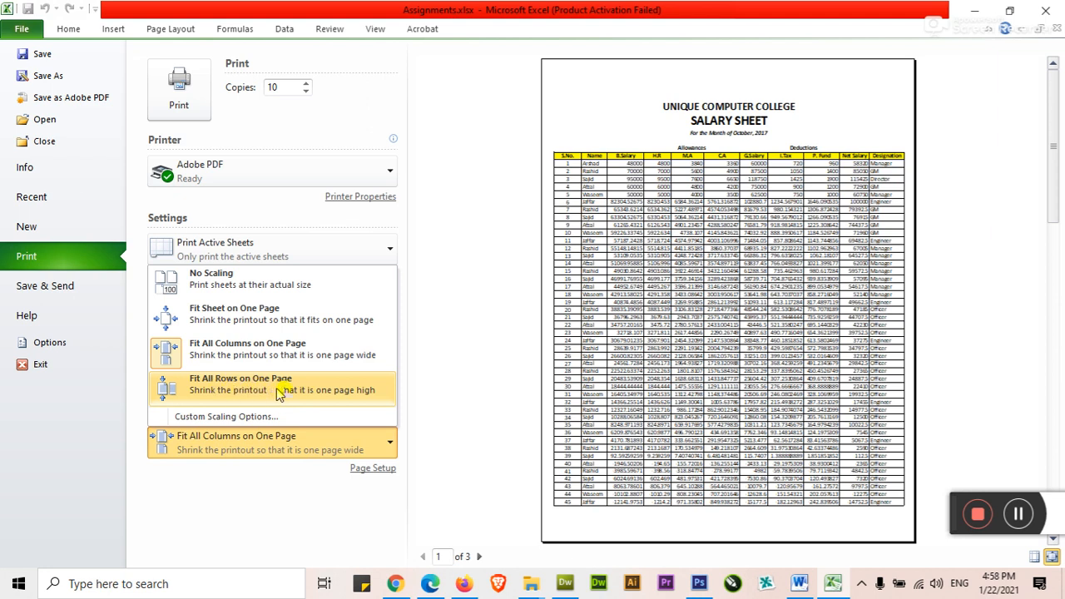
pyautogui.click(313, 387)
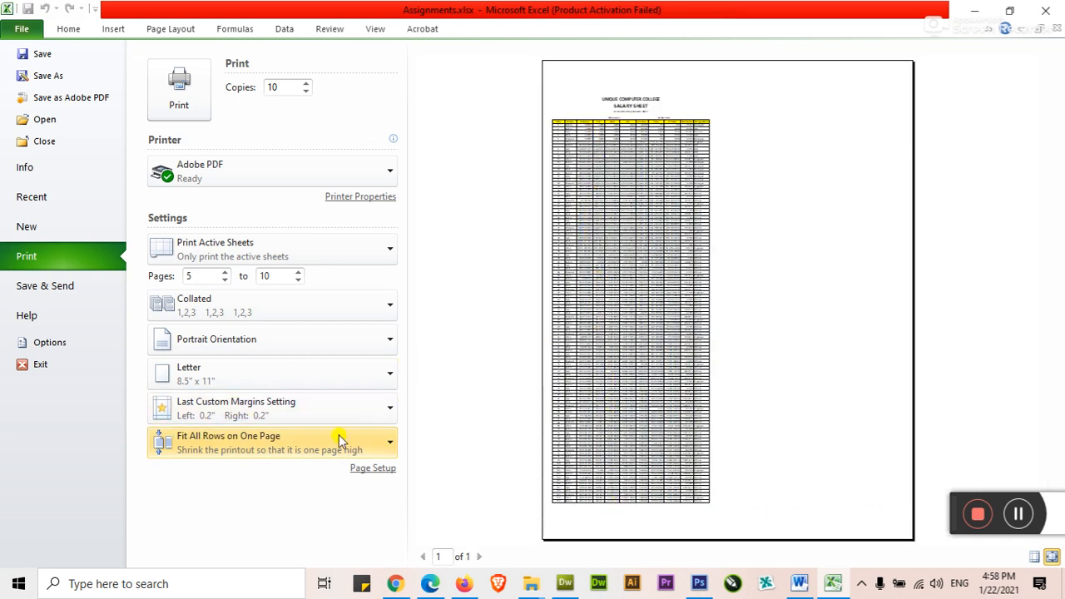
pyautogui.click(371, 444)
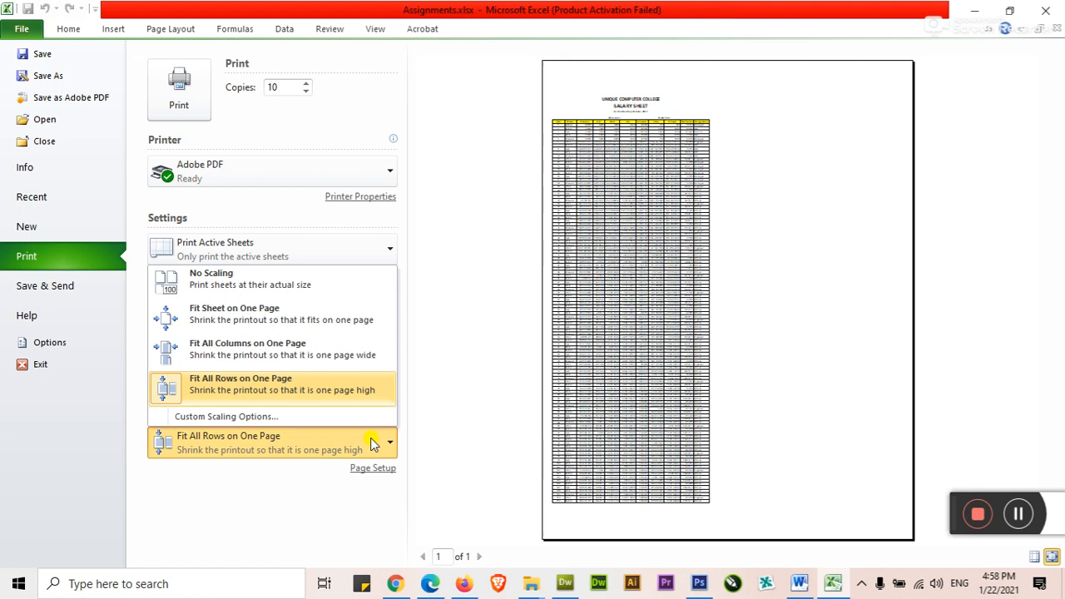
pyautogui.click(308, 349)
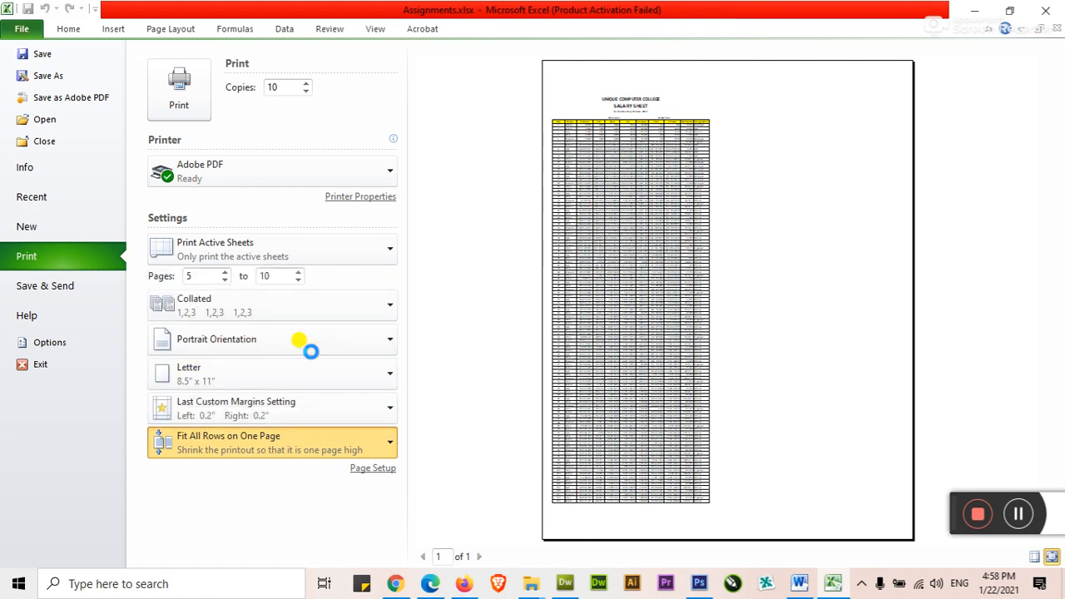
pyautogui.click(325, 447)
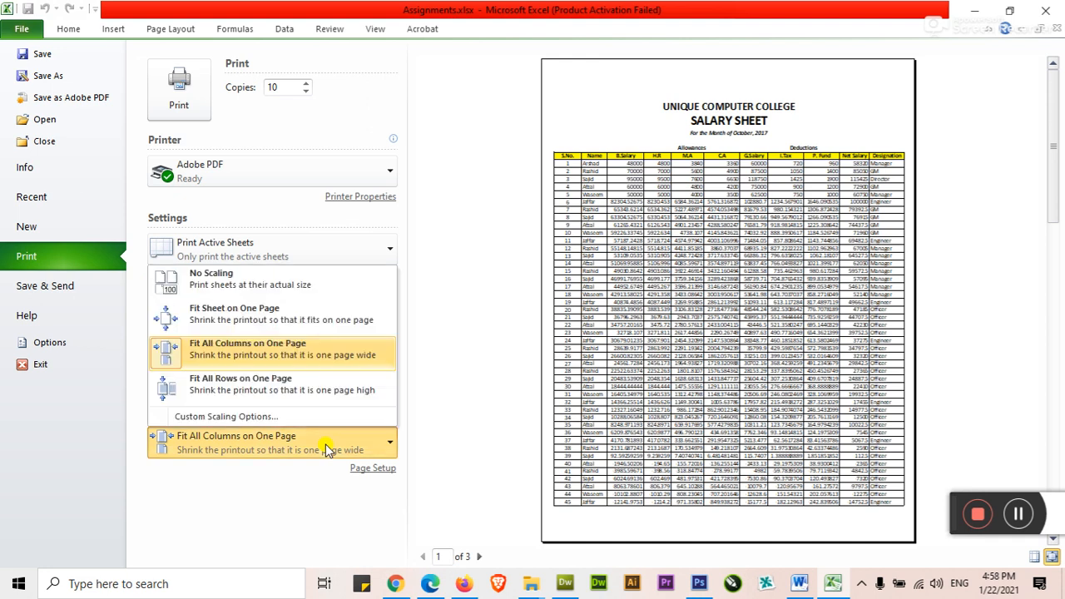
pyautogui.click(289, 316)
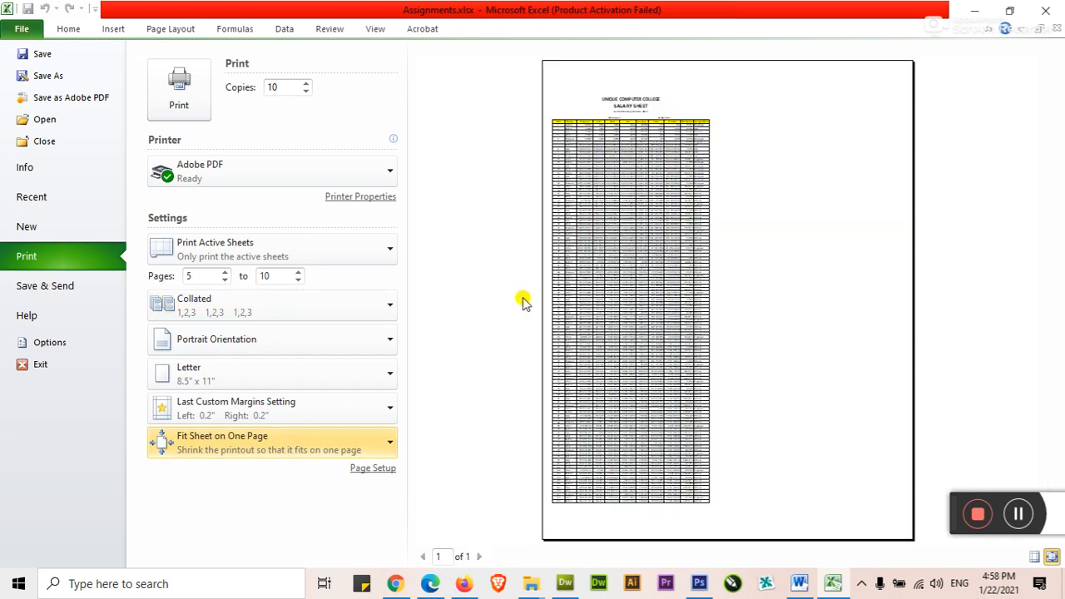
pyautogui.click(385, 452)
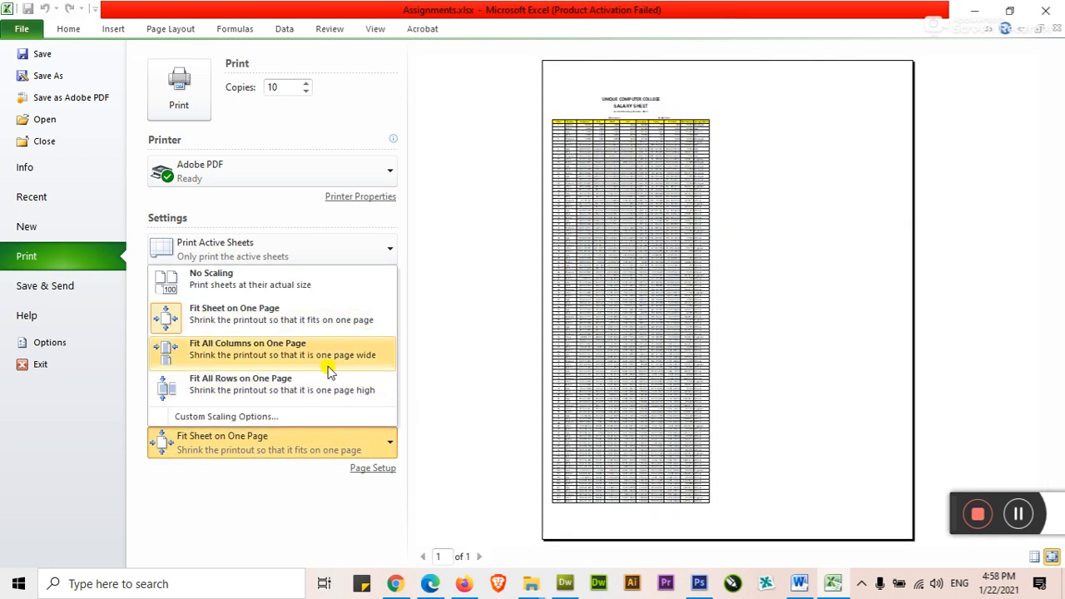
pyautogui.click(302, 283)
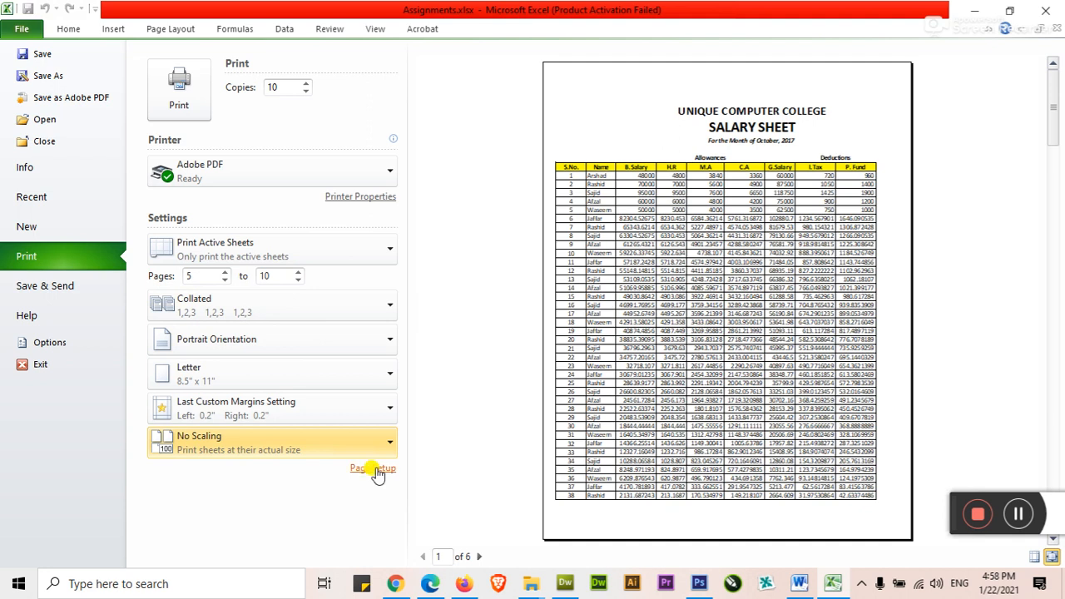
# Step: Set the print quality to 300 dpi in the page setup, keeping the scaling adjusted to 100% of normal size
pyautogui.click(373, 467)
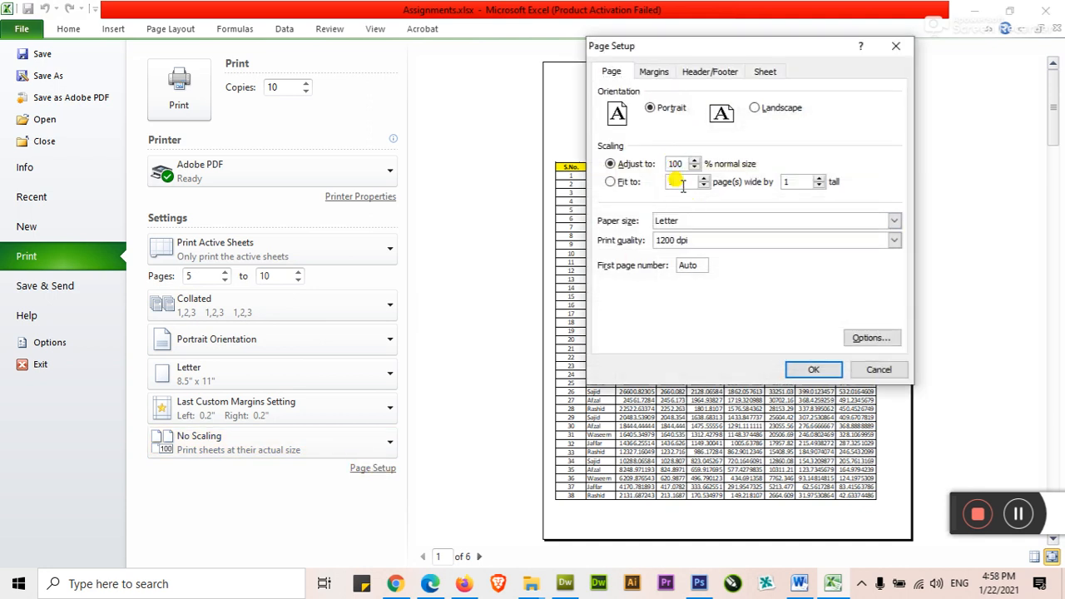
pyautogui.click(792, 182)
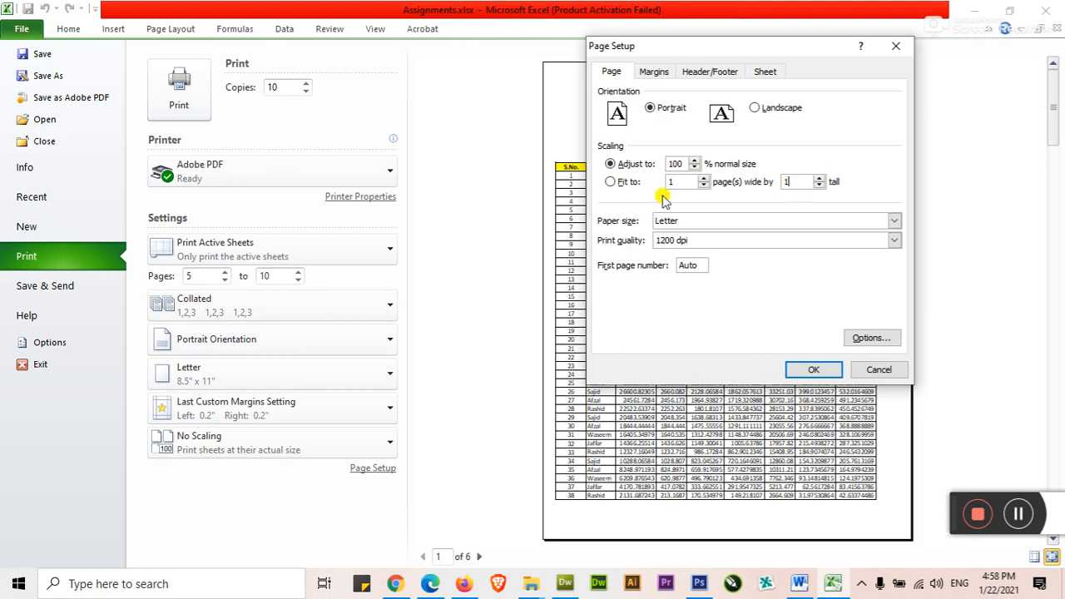
pyautogui.click(626, 164)
pyautogui.click(699, 241)
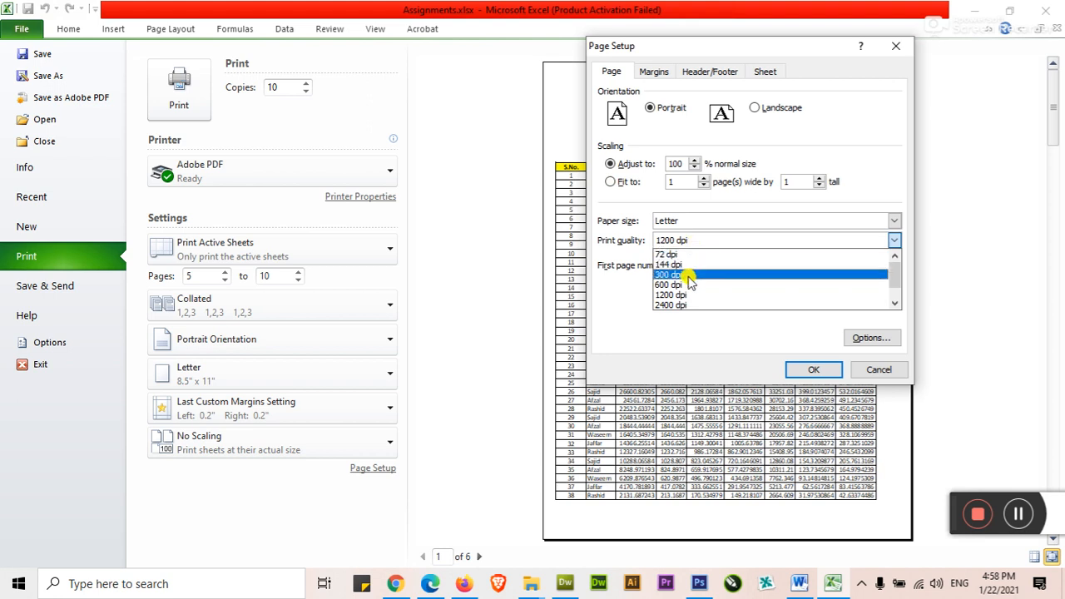
pyautogui.click(690, 276)
pyautogui.click(690, 241)
pyautogui.click(682, 277)
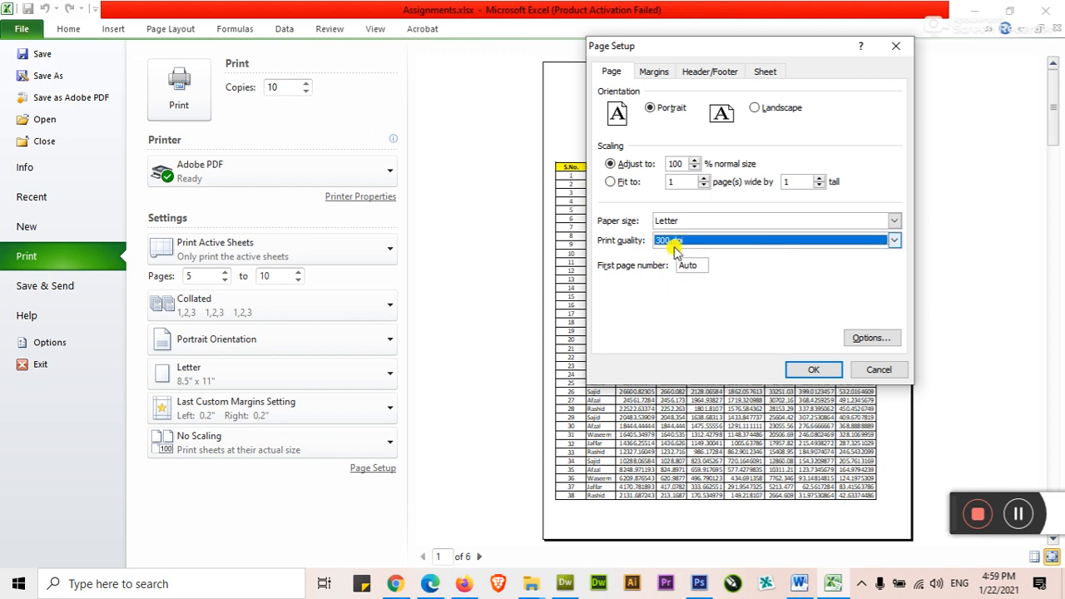
pyautogui.click(679, 241)
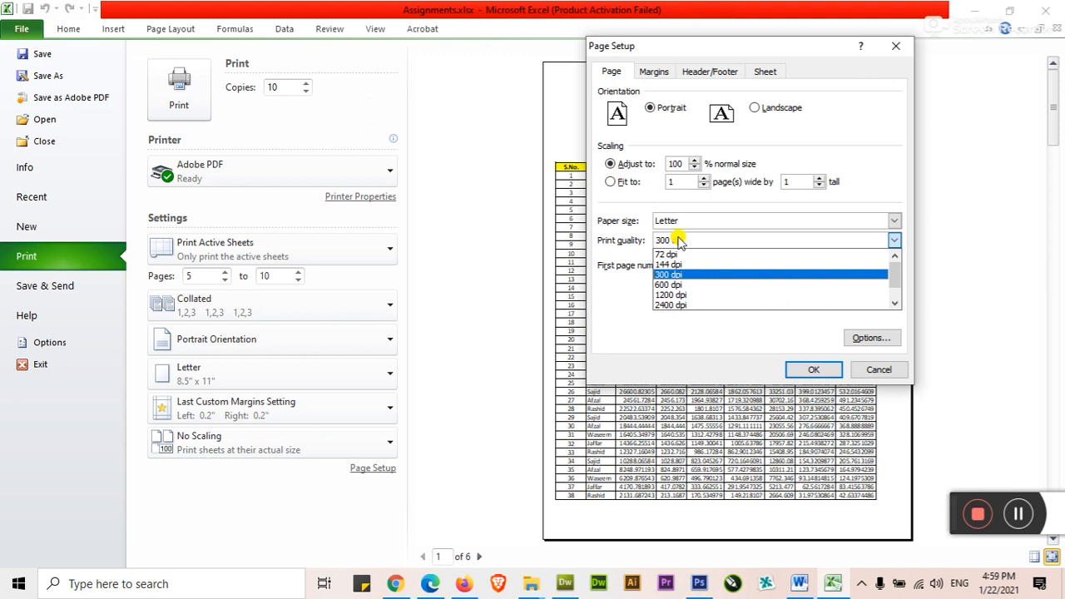
pyautogui.click(697, 323)
# Step: Review the margins, header/footer and sheet options of the page setup, then accept the settings and return to the worksheet
pyautogui.click(653, 71)
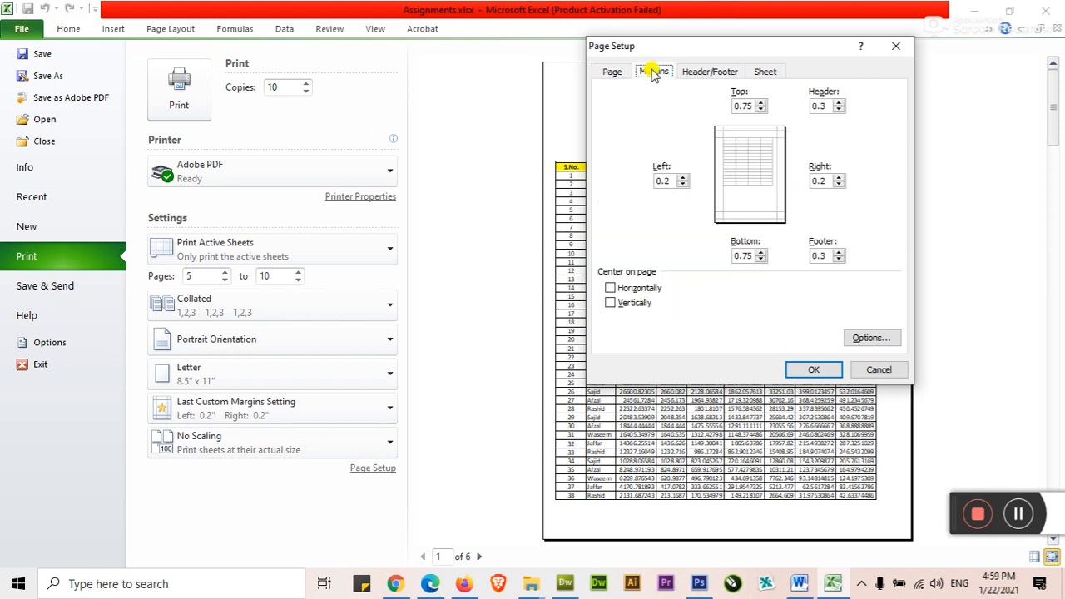
pyautogui.click(696, 72)
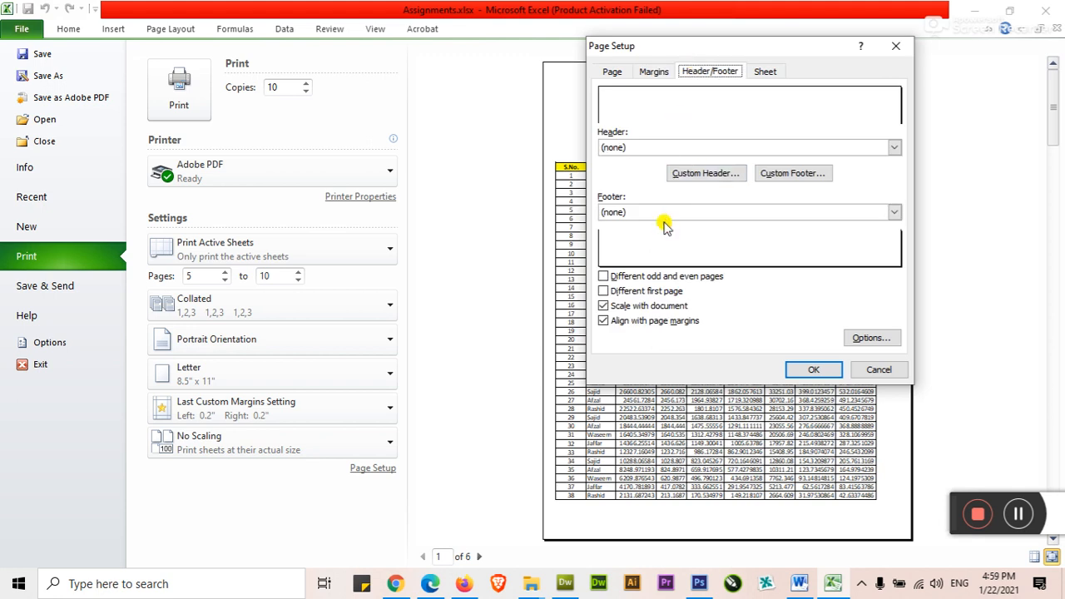
pyautogui.click(768, 72)
pyautogui.click(712, 73)
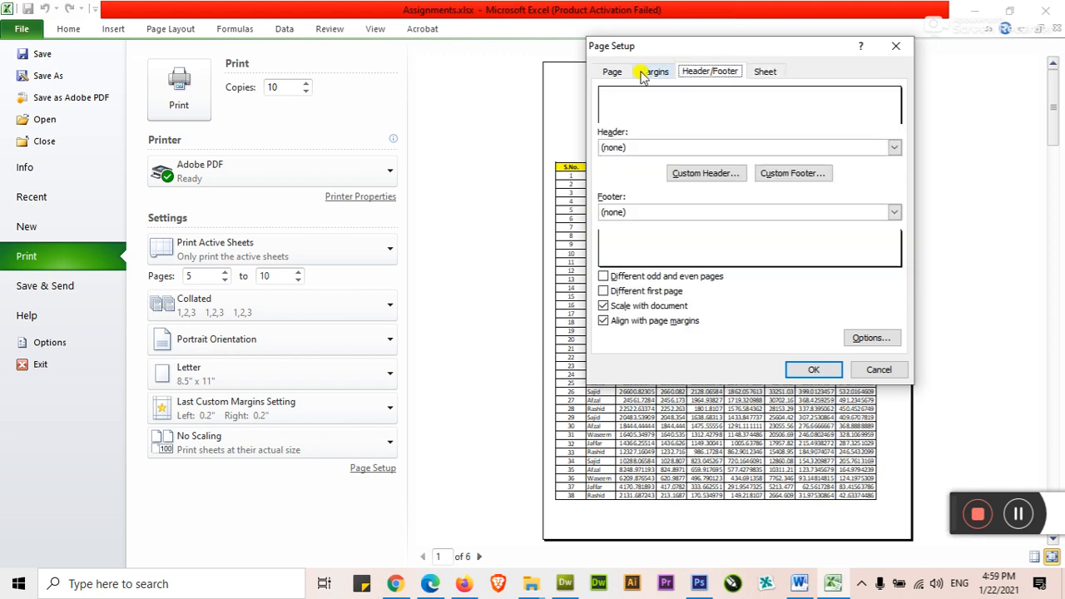
pyautogui.click(611, 72)
pyautogui.click(820, 370)
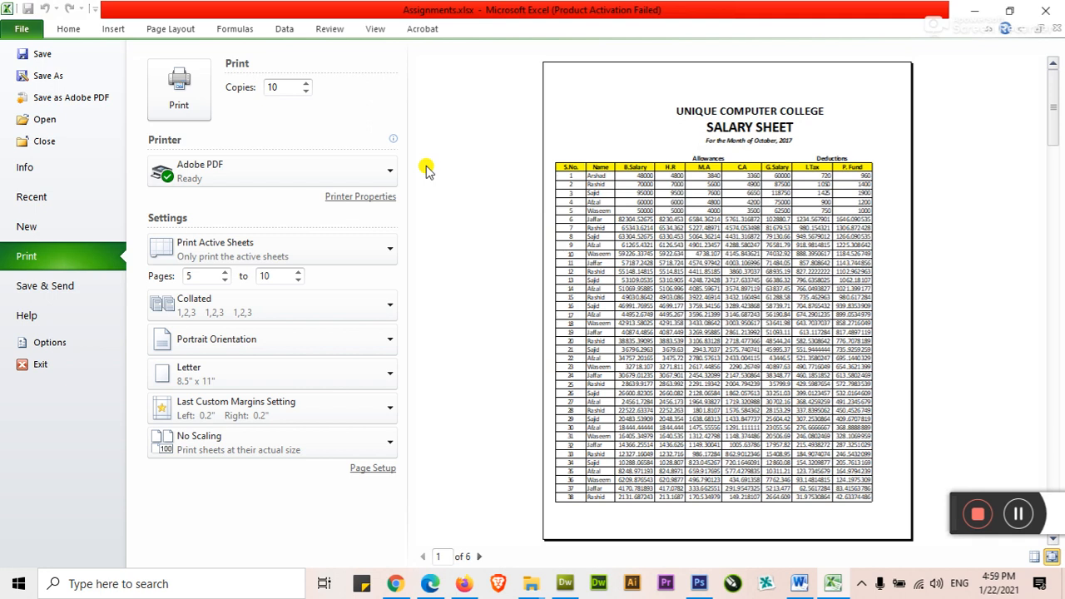
pyautogui.press('Escape')
pyautogui.click(805, 349)
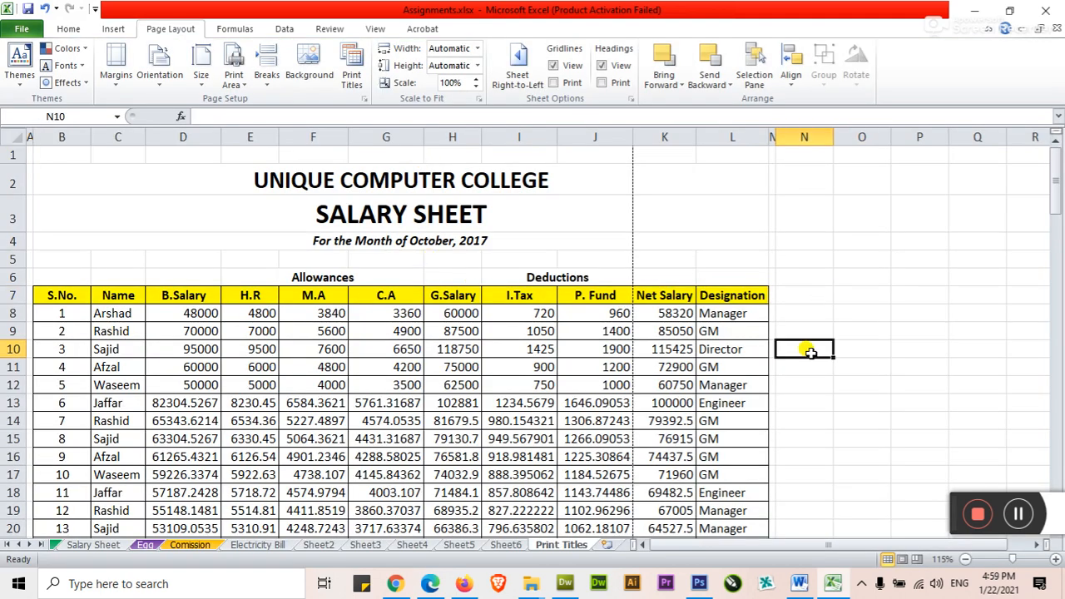
pyautogui.click(799, 404)
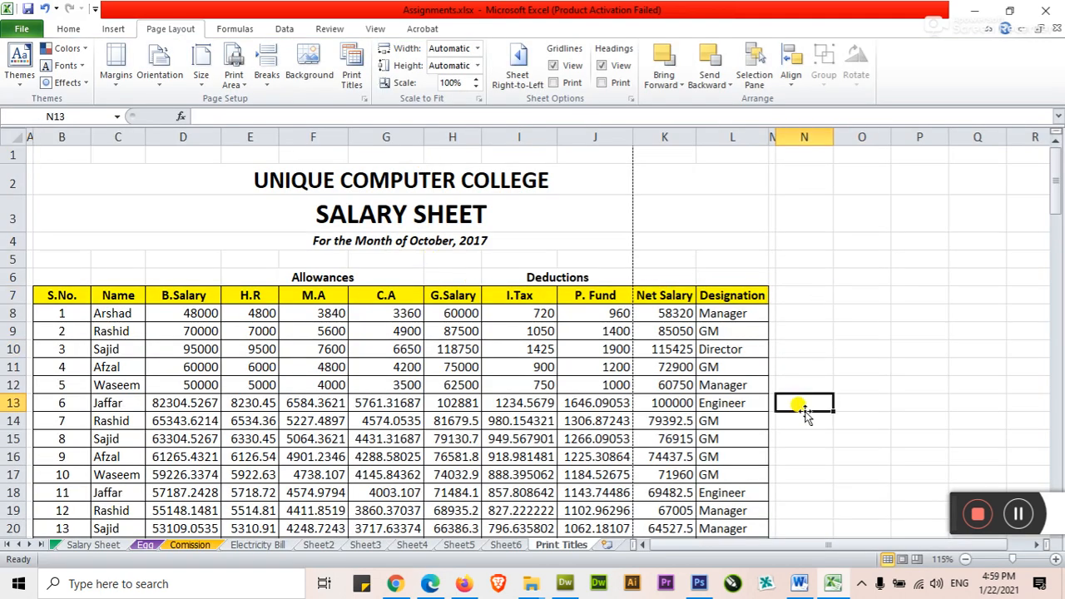
pyautogui.click(820, 294)
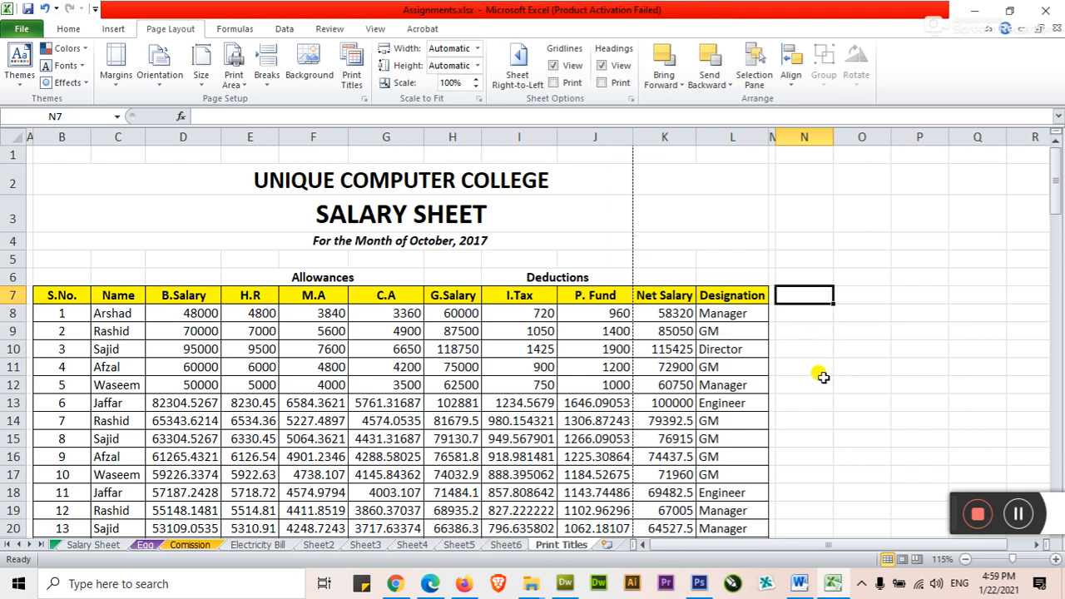
pyautogui.click(822, 330)
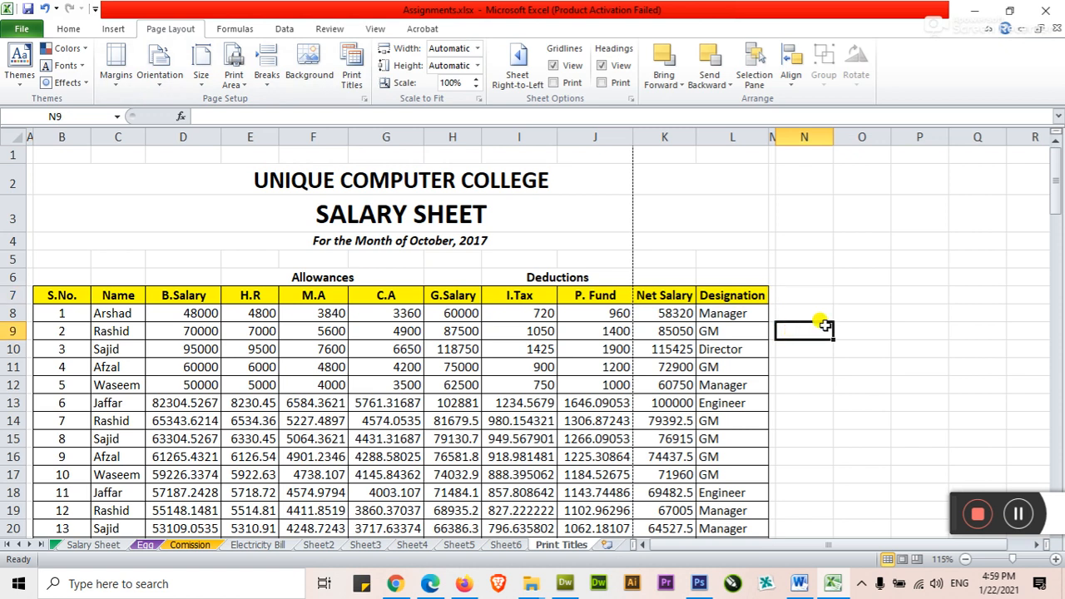
pyautogui.click(847, 308)
pyautogui.click(811, 314)
pyautogui.click(855, 326)
pyautogui.click(812, 333)
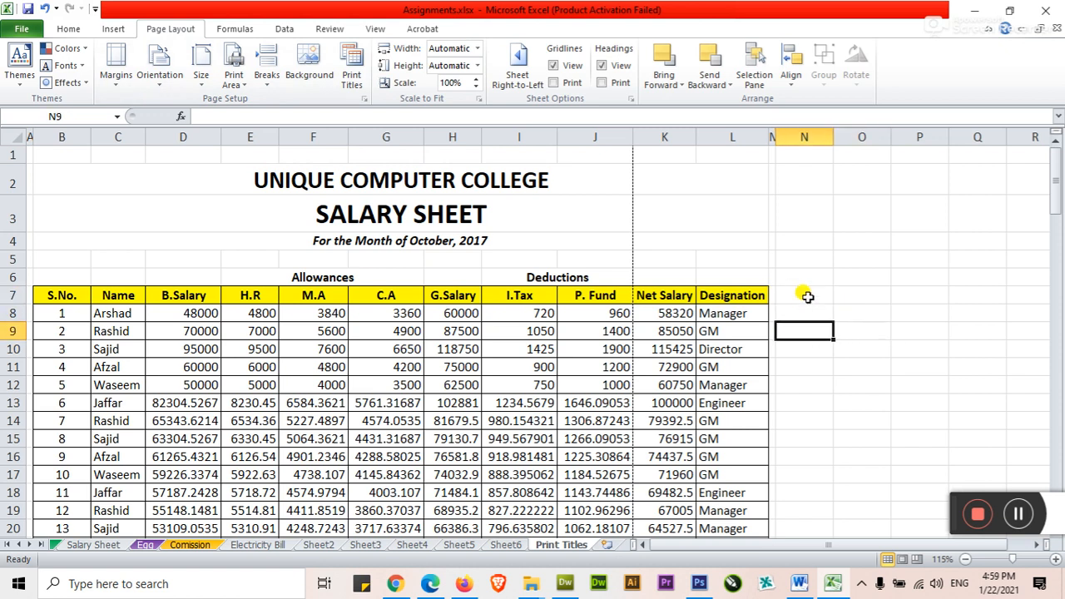